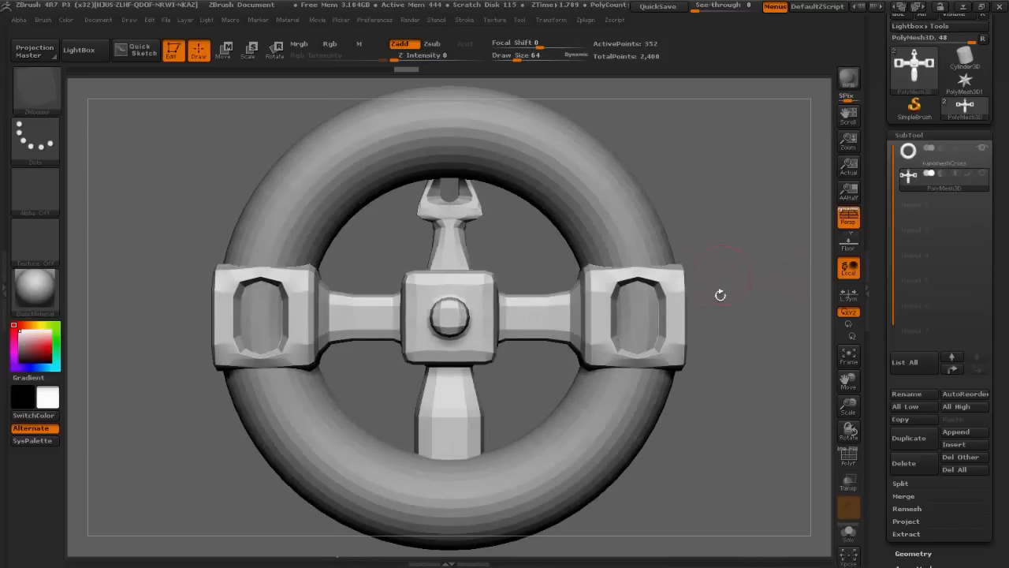
Step: Create an InsertMultiMesh brush from the ring and cross-shaped connector subtools
mouse_move(917, 163)
left_click(43, 20)
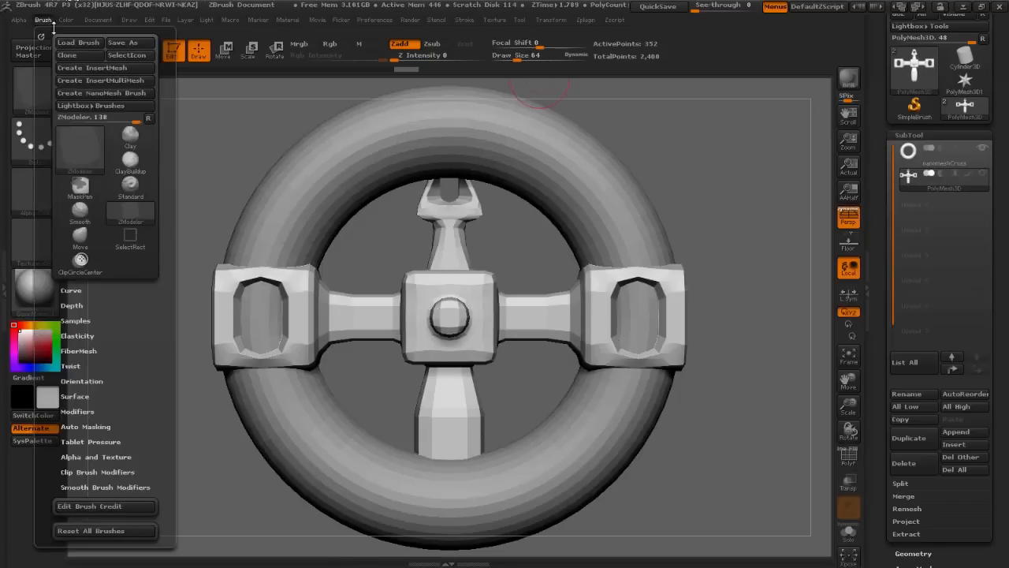
left_click(83, 82)
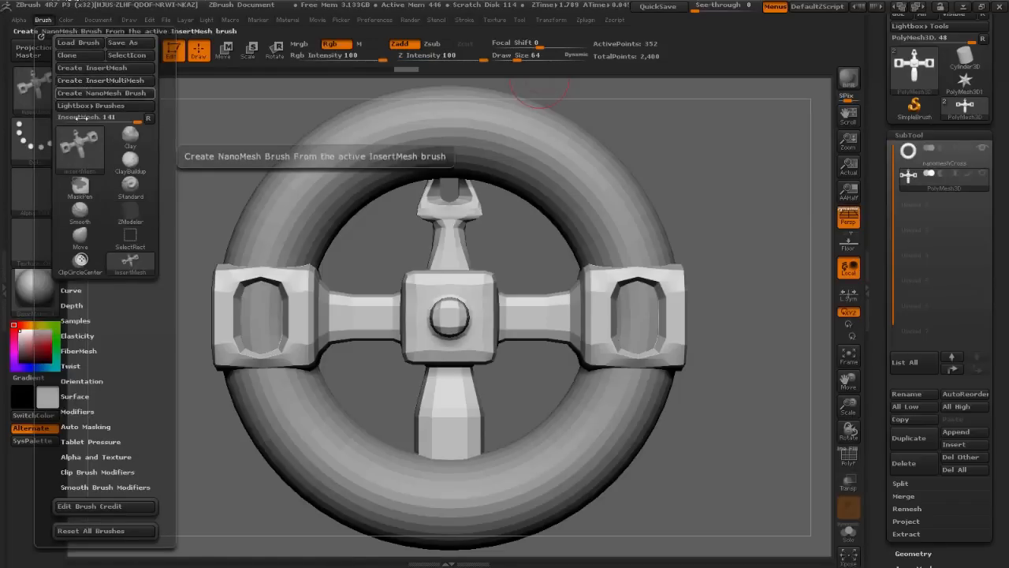
mouse_move(85, 144)
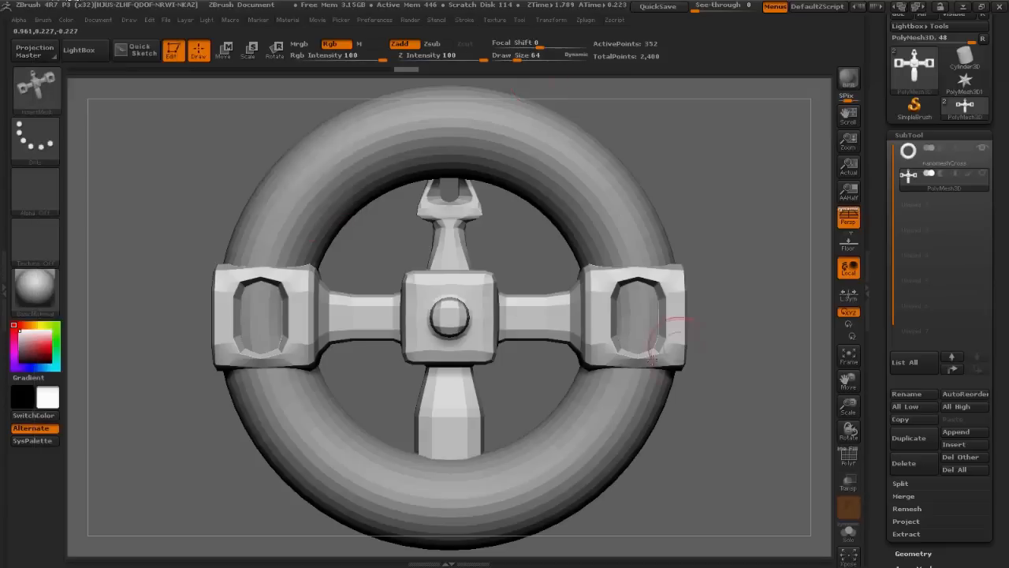
Step: Check the meshes stored in the new insert brush and create a NanoMesh brush from it
key("m")
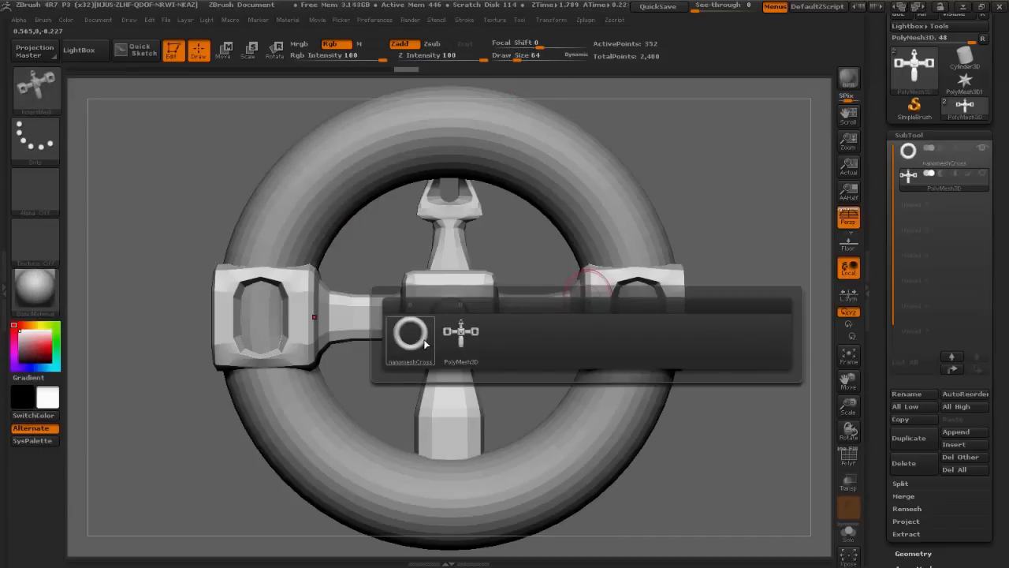
mouse_move(417, 333)
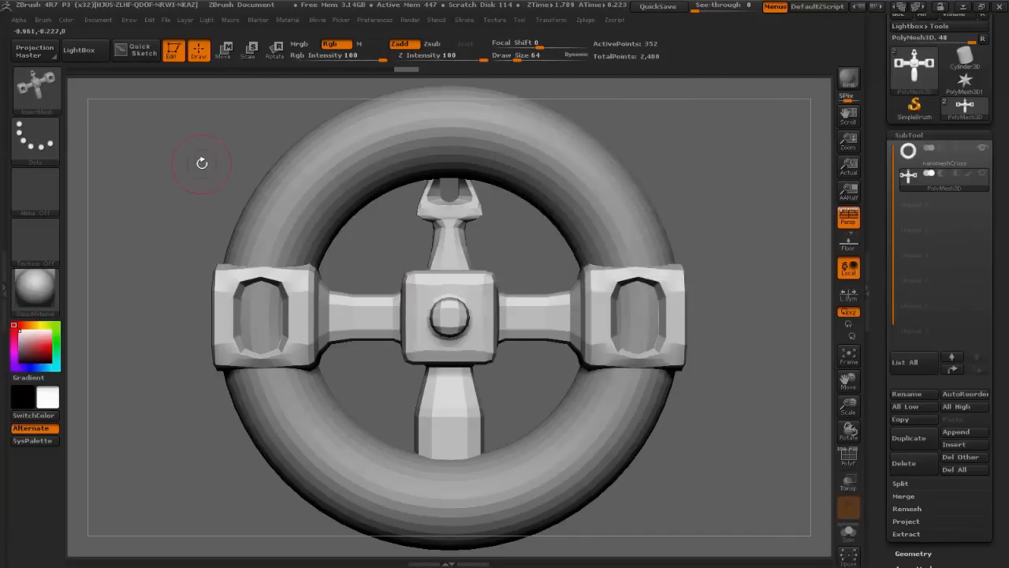
left_click(44, 22)
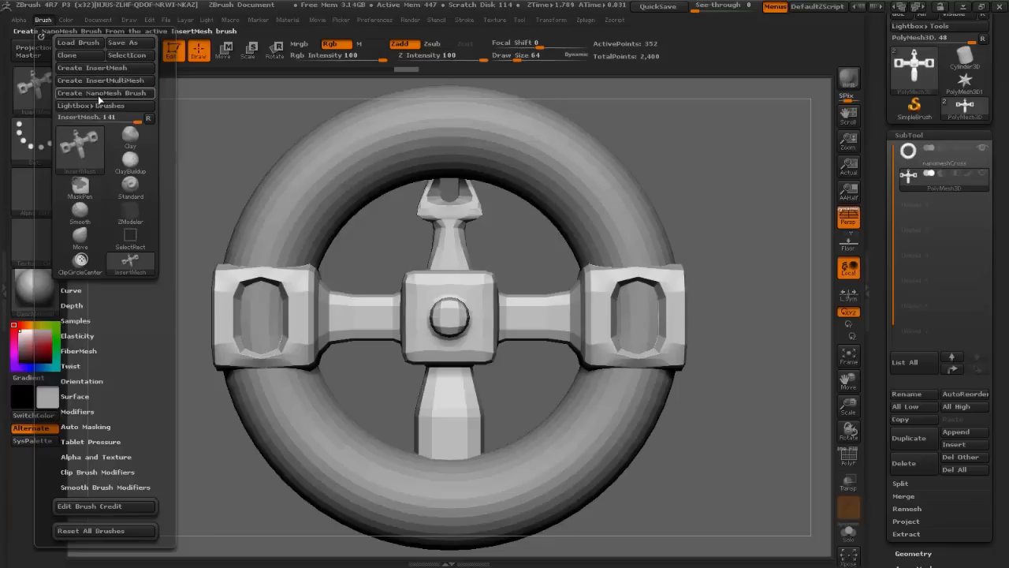
left_click(99, 96)
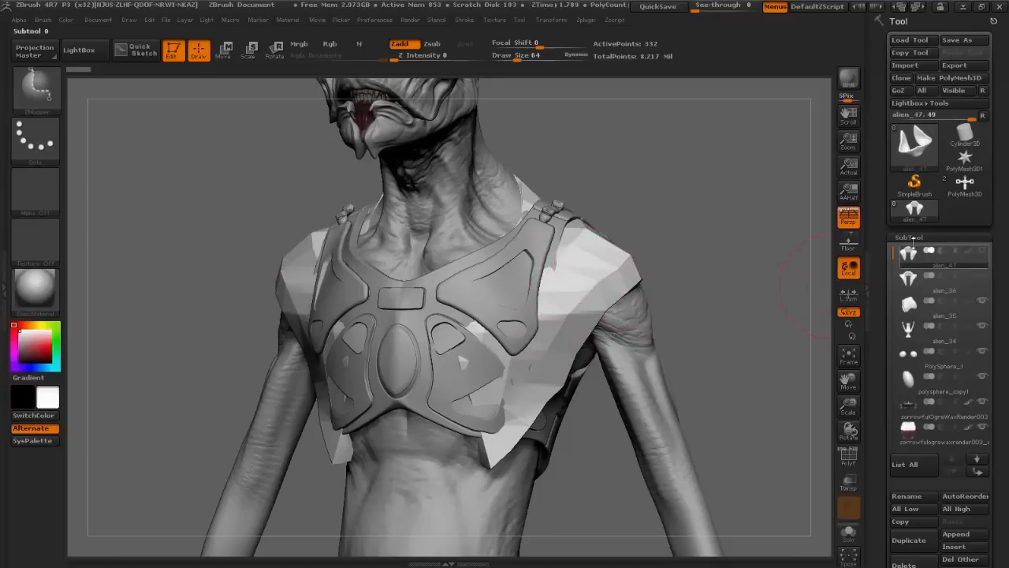
Step: Isolate the alien_47 vest subtool, turn on its polyframe display, and examine its polygroups from several sides
left_click(848, 533)
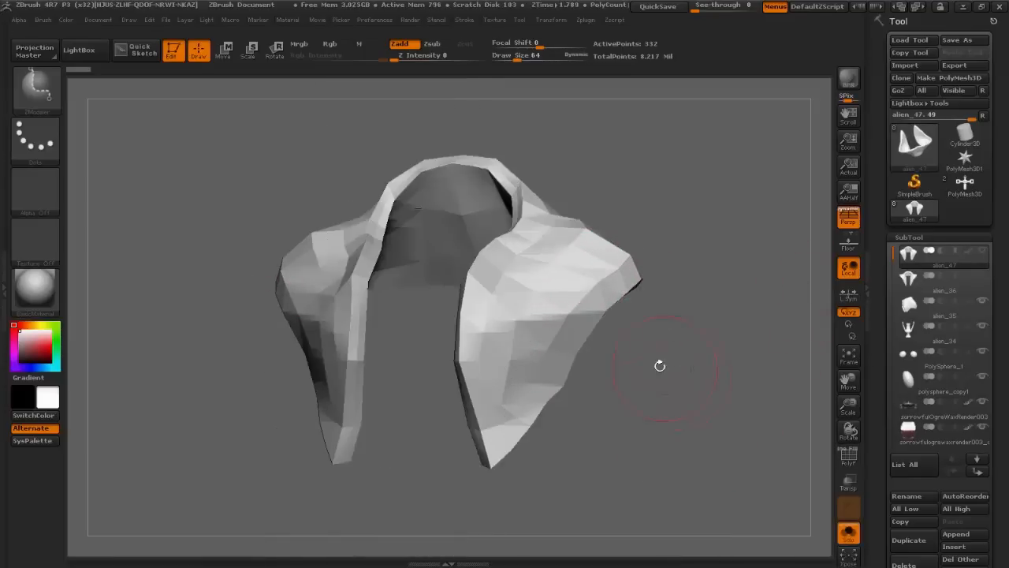
key("shift+f")
left_click_drag(677, 307, 680, 279)
mouse_move(671, 194)
left_mouse_down()
mouse_move(662, 214)
mouse_move(651, 209)
left_mouse_up()
key("shift")
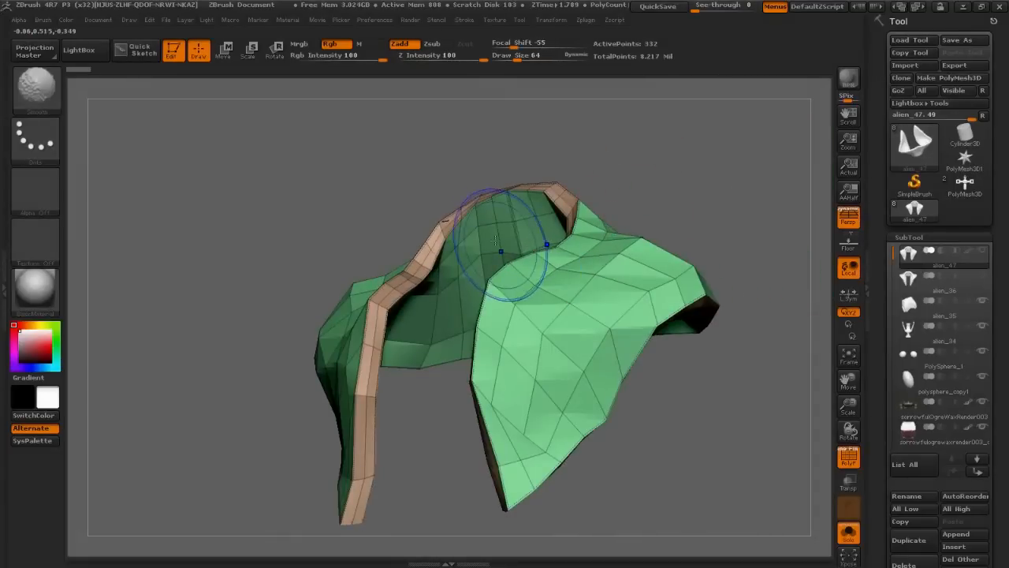
mouse_move(666, 180)
left_mouse_down()
mouse_move(655, 171)
mouse_move(688, 166)
mouse_move(605, 204)
left_mouse_up()
key("shift")
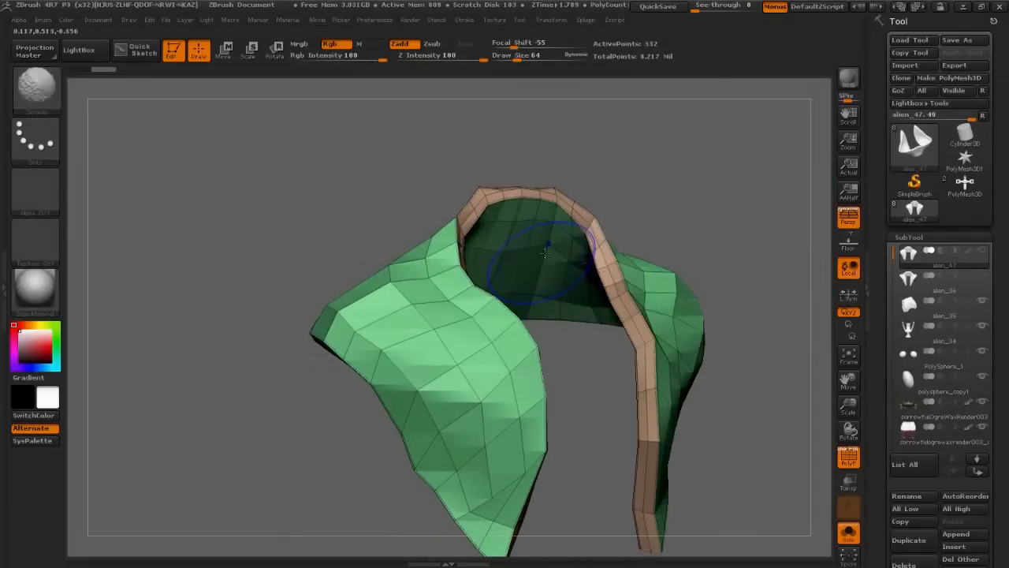
mouse_move(693, 160)
left_mouse_down()
mouse_move(670, 174)
mouse_move(705, 185)
mouse_move(615, 228)
left_mouse_up()
key("shift")
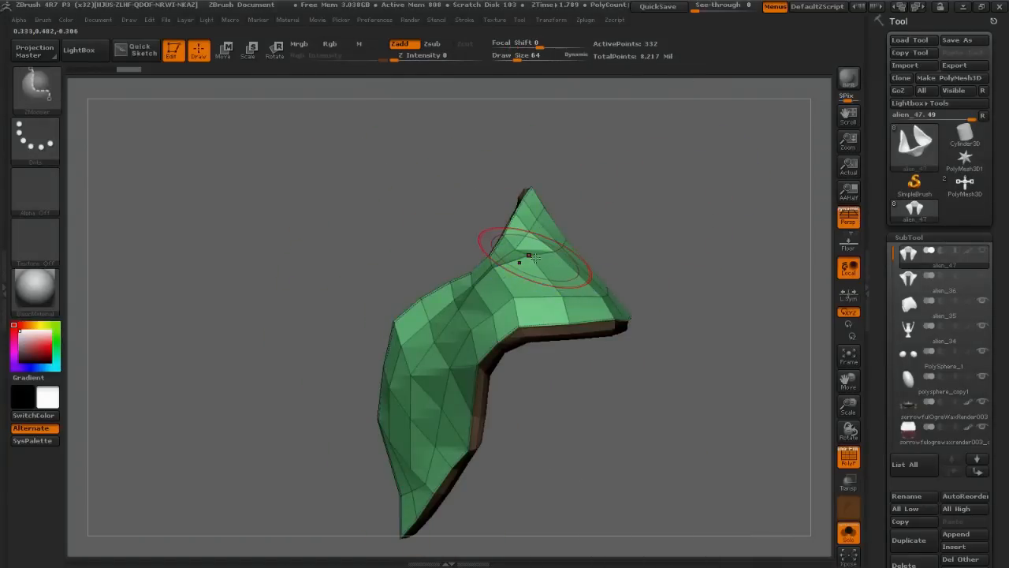
left_click(543, 264, "ctrl+shift")
left_click_drag(728, 176, 722, 221, "shift")
key("ctrl+shift+z")
key("ctrl+shift+z")
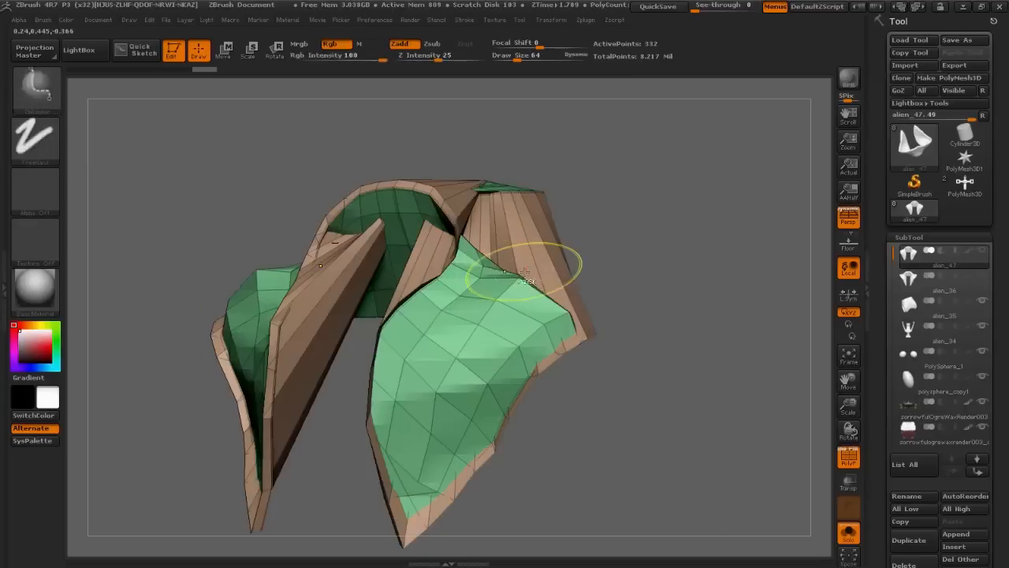
key("ctrl+z")
key("ctrl+z")
key("ctrl+shift+z")
left_click(594, 263, "ctrl+shift")
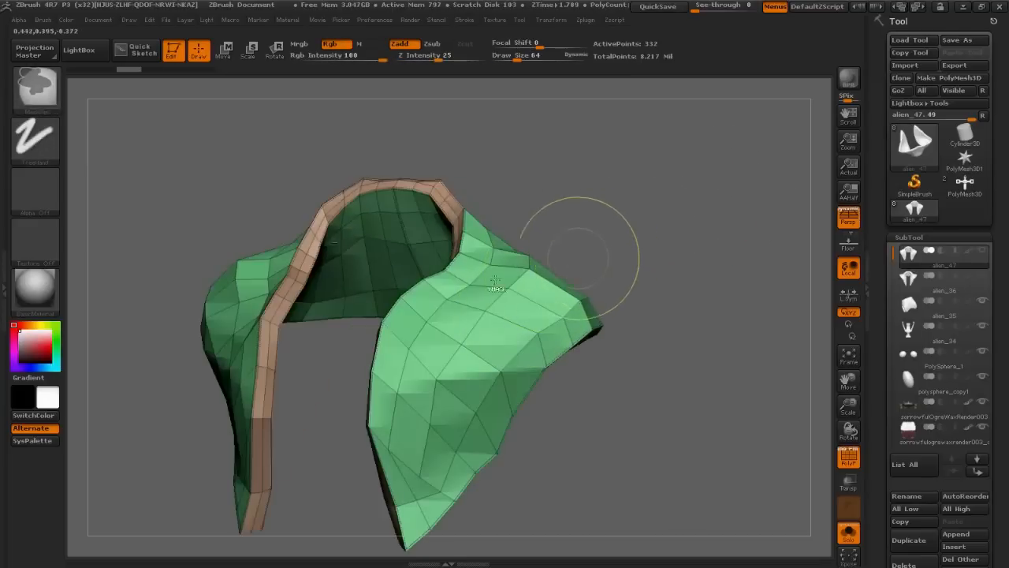
Step: Isolate the vest's inner surface, assign it to its own polygroup, and show the whole vest again
left_click(421, 260, "ctrl+shift")
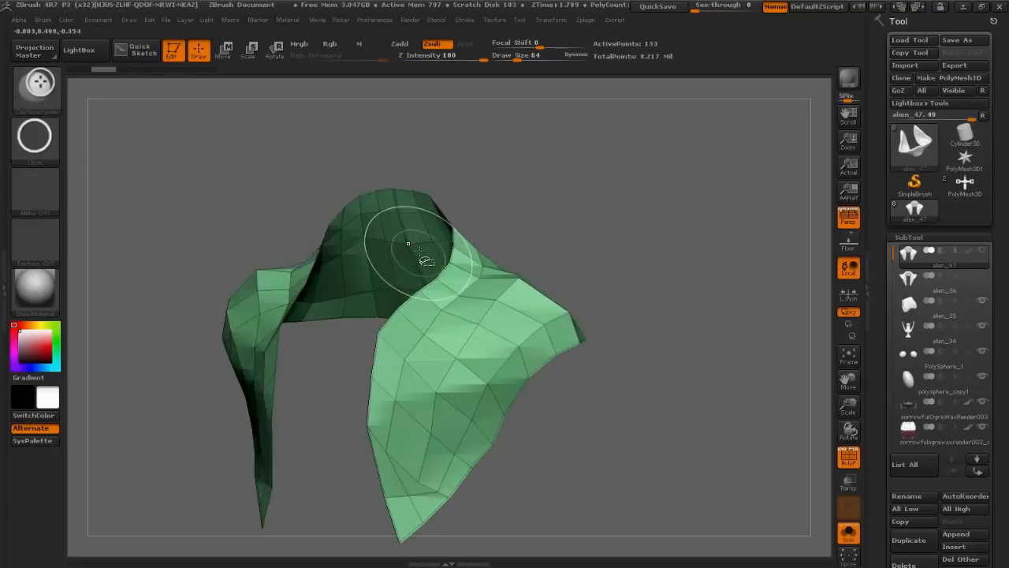
left_click(901, 238)
scroll(948, 384, "down", 1)
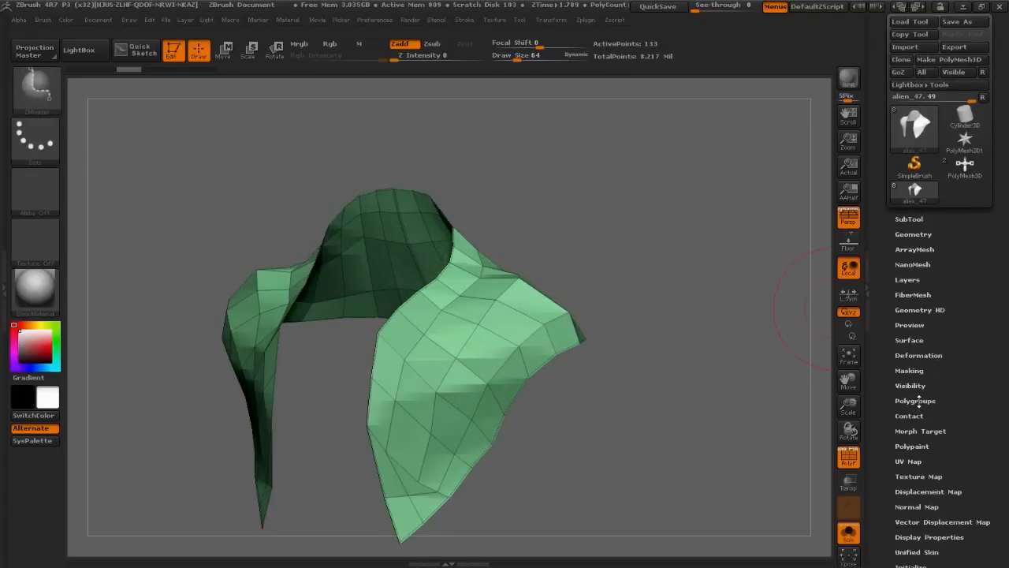
left_click(914, 401)
left_click(914, 392)
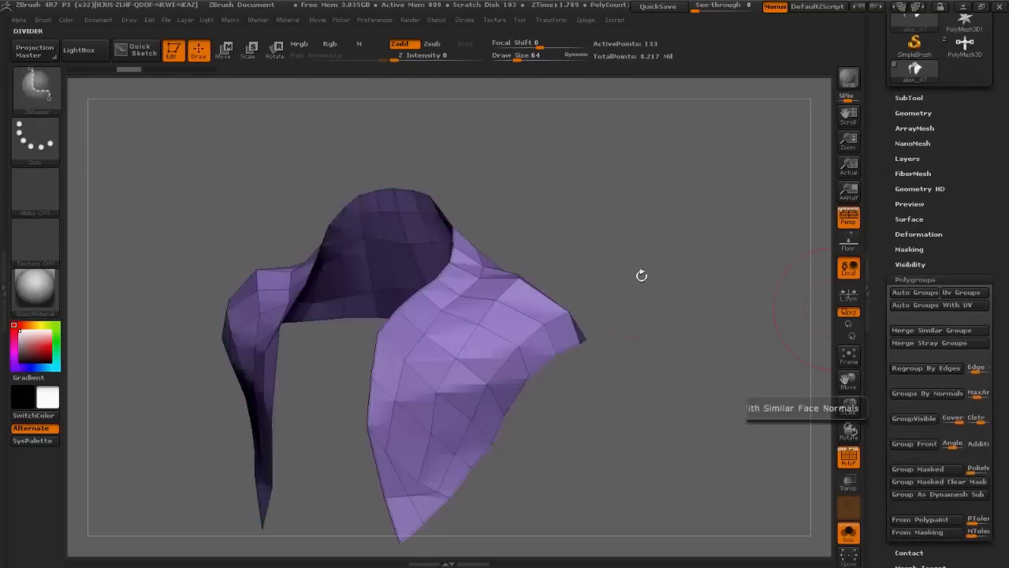
left_click(632, 263, "ctrl+shift")
left_click_drag(704, 248, 709, 205)
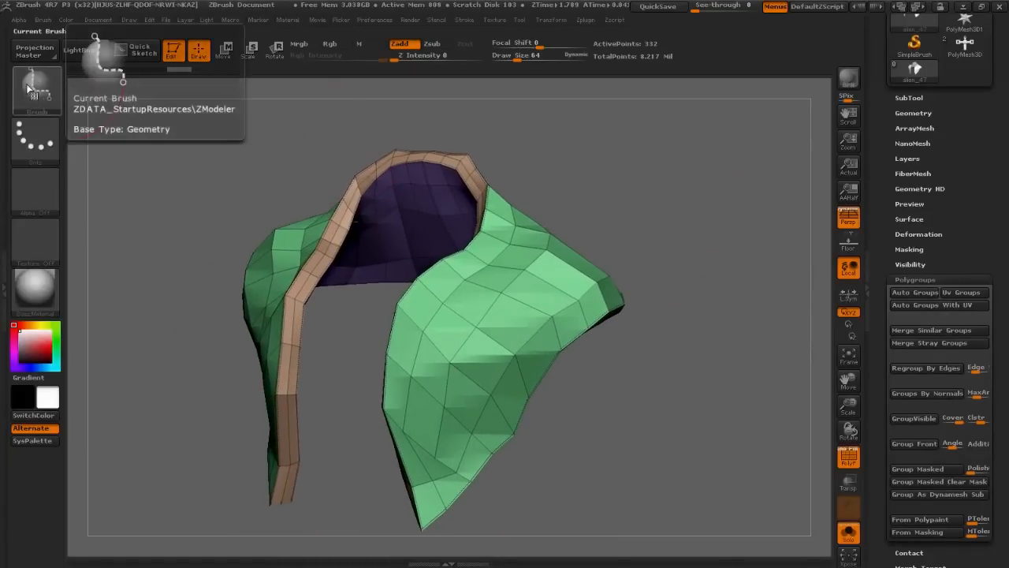
Step: Set the ZModeler polygon action to Insert NanoMesh with the Polygroup Island target, and pick the nanomeshCross ring as the mesh
key("space")
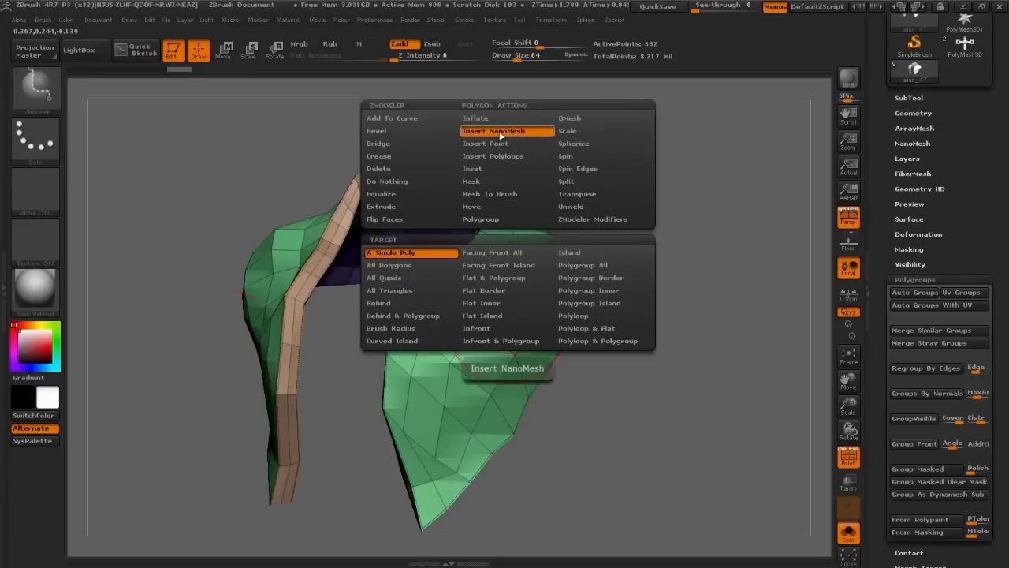
left_click(592, 304)
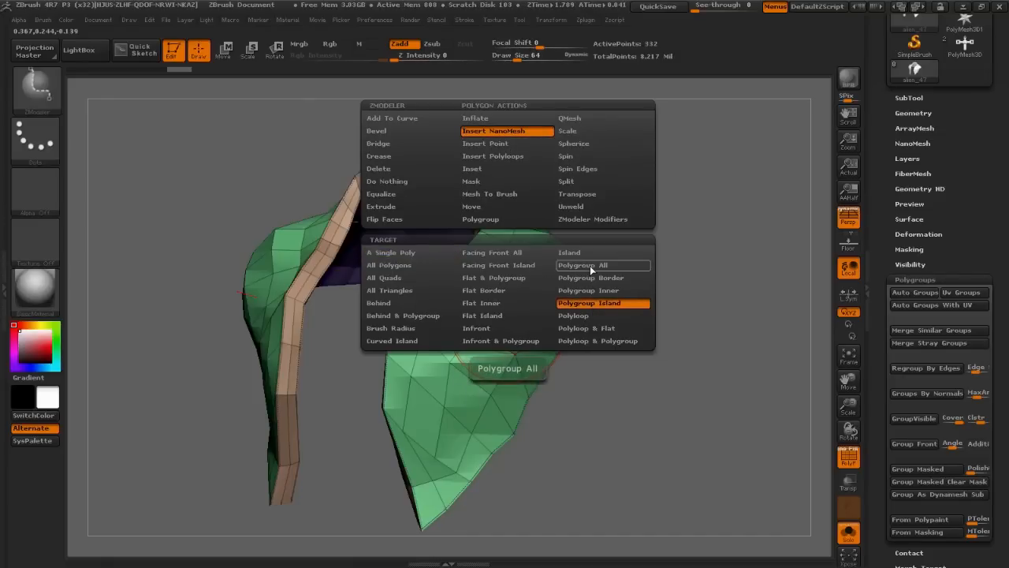
left_click(929, 142)
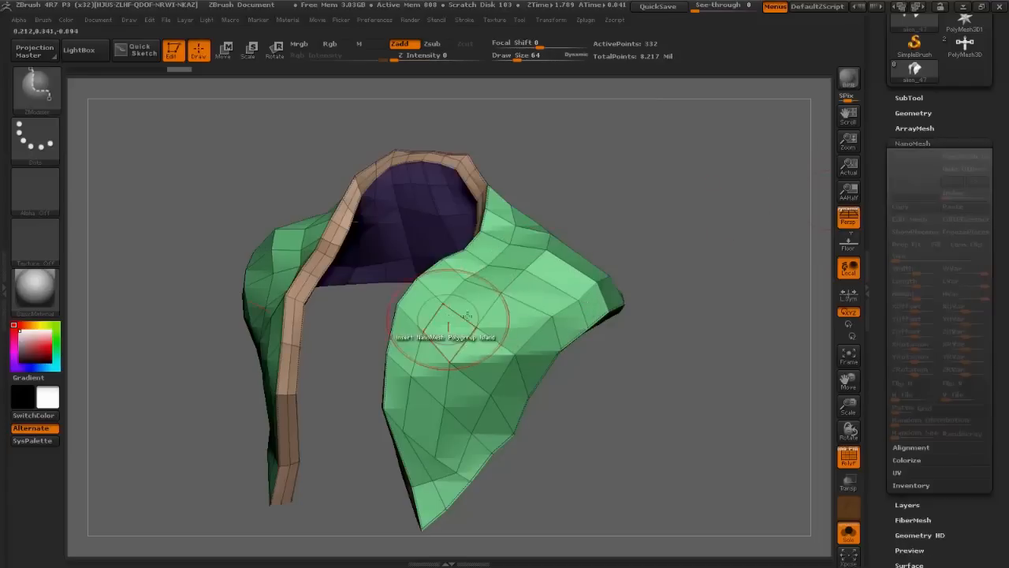
left_click(503, 320)
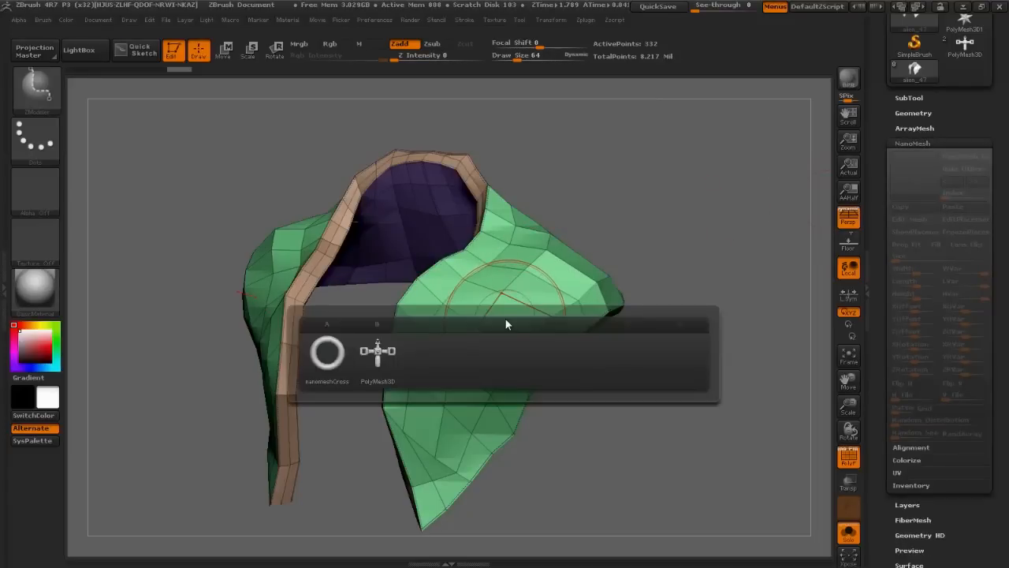
left_click(335, 360)
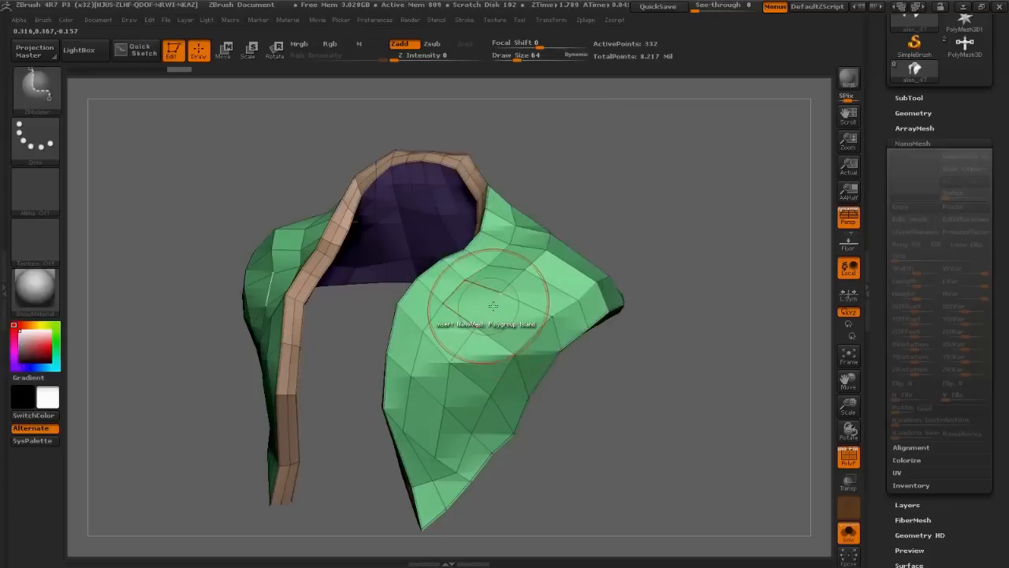
Step: Try covering the vest's outer surface with ring NanoMeshes at a size of about 0.46, and undo the insertion
left_click(475, 306)
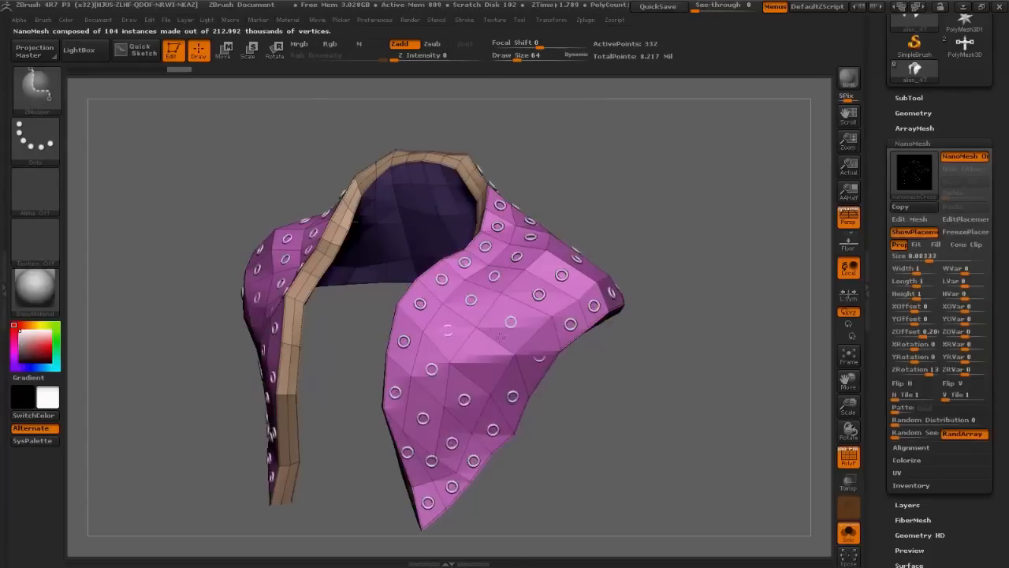
left_click_drag(516, 366, 532, 398)
mouse_move(599, 213)
left_mouse_down()
mouse_move(714, 217)
mouse_move(572, 221)
mouse_move(608, 233)
left_mouse_up()
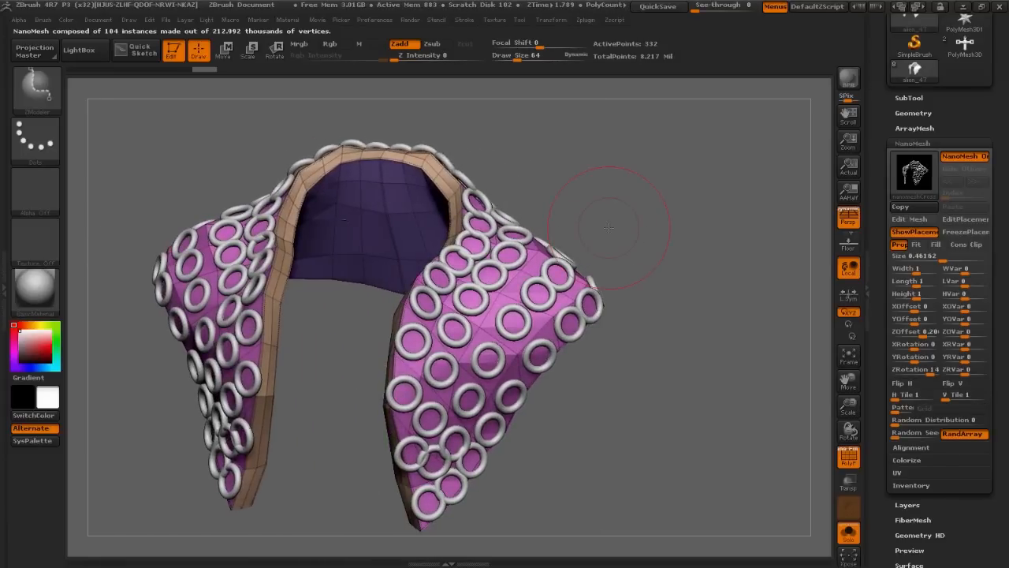
key("ctrl")
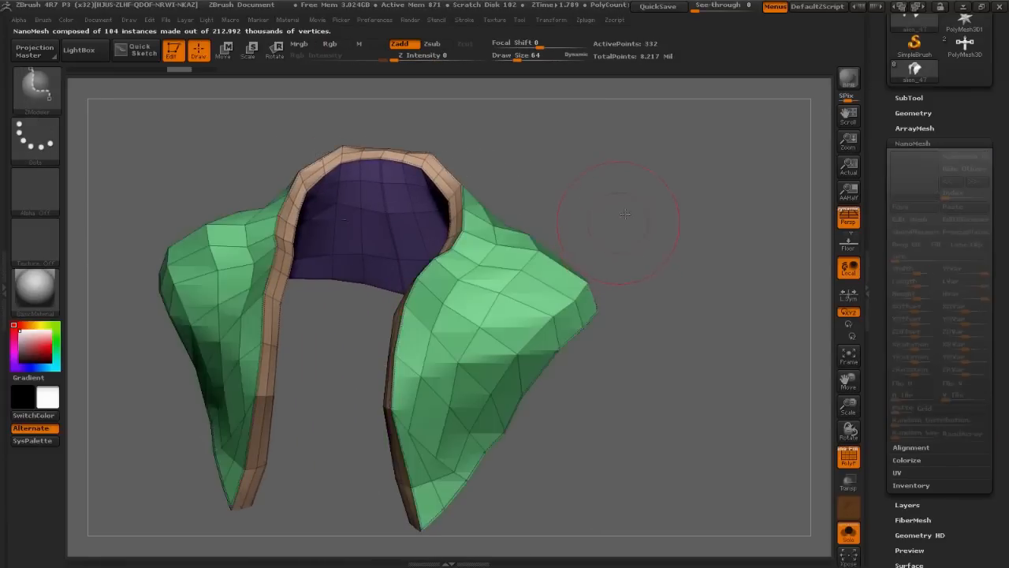
left_click_drag(619, 231, 611, 222)
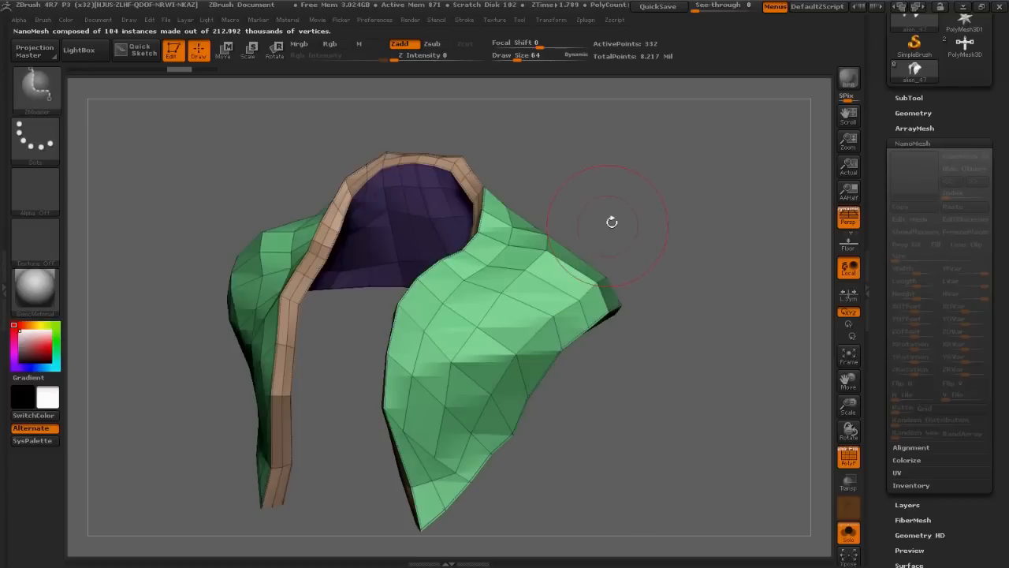
Step: Subdivide the vest once and delete its lower subdivision level
key("ctrl+d")
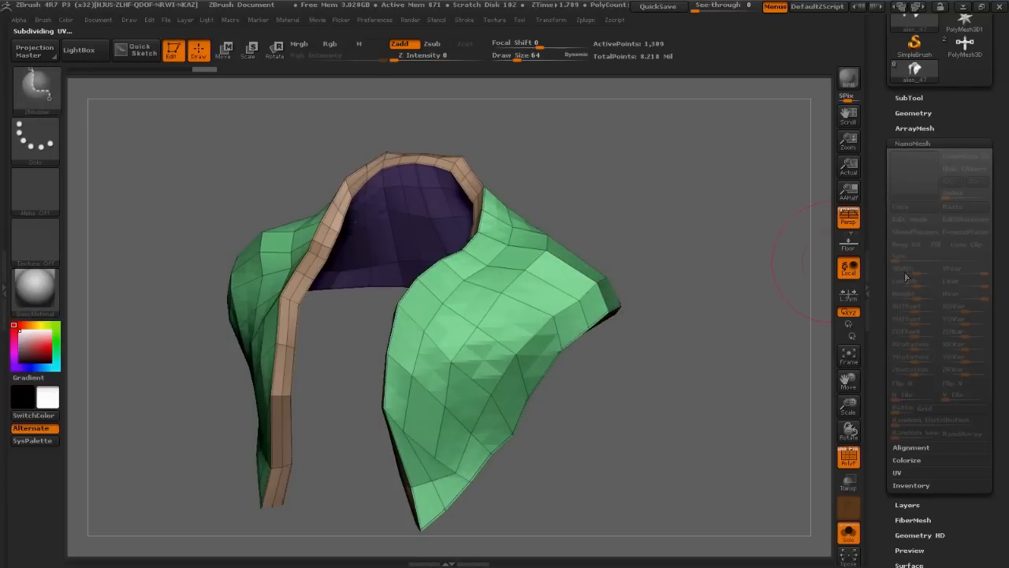
left_click(913, 113)
left_click(919, 151)
Step: Insert the ring NanoMesh across the vest's outer surface at a size of about 0.66 and open the NanoMesh settings
left_click_drag(490, 325, 619, 362)
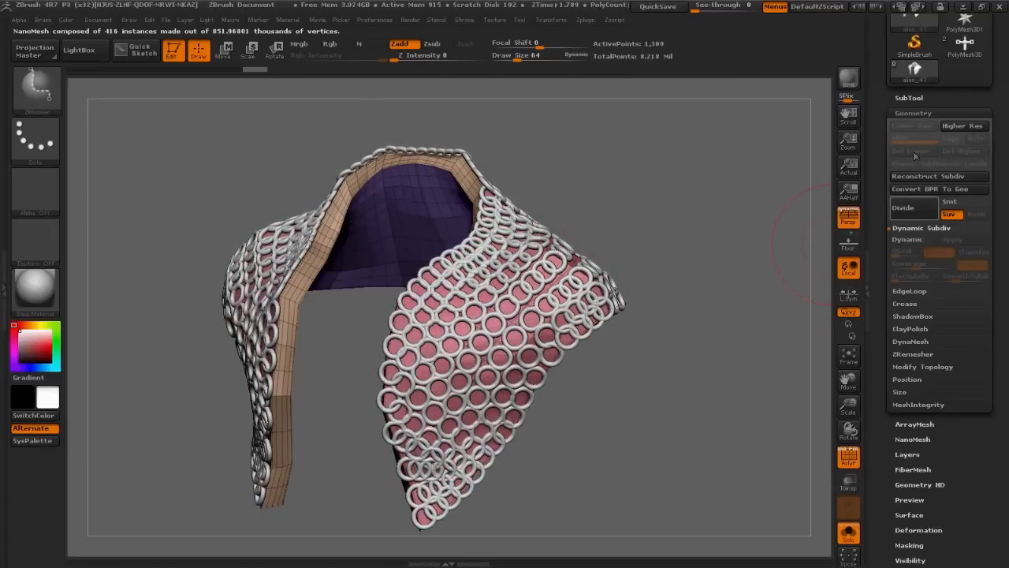
left_click(913, 112)
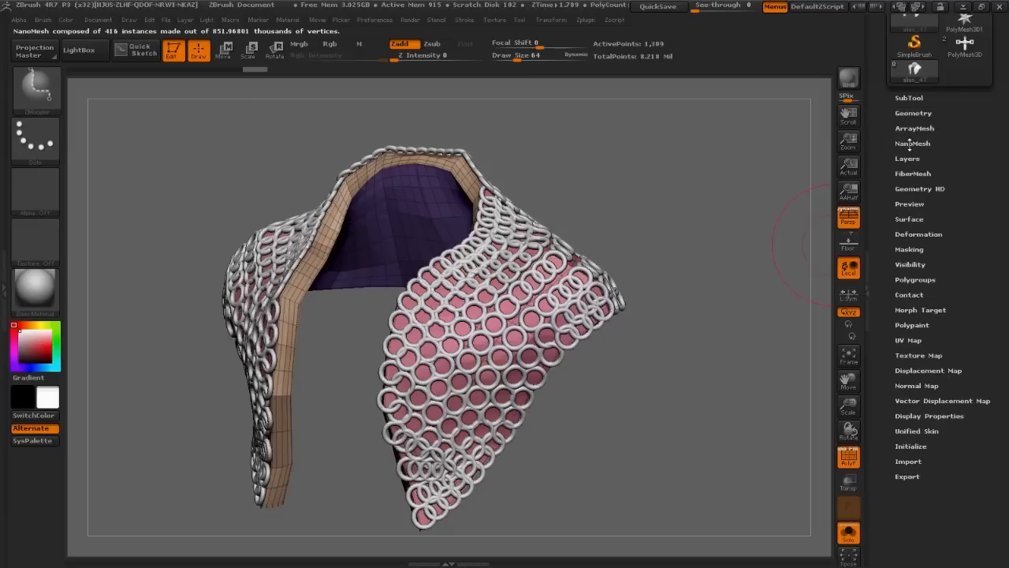
left_click(911, 144)
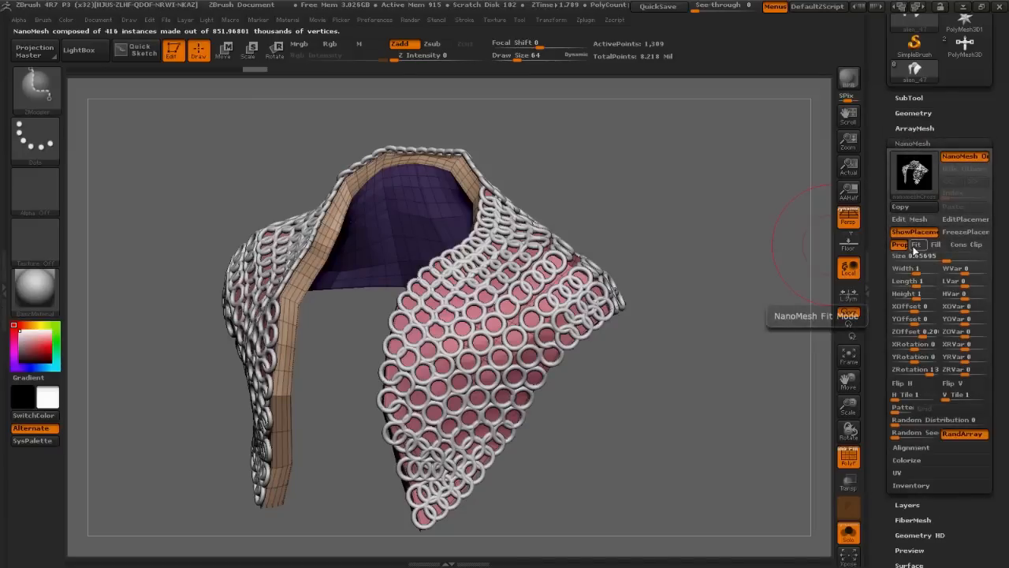
Step: Try the Fit and Fill modes on the ring NanoMesh, enable the Cons option, and return to Prop mode
left_click(900, 245)
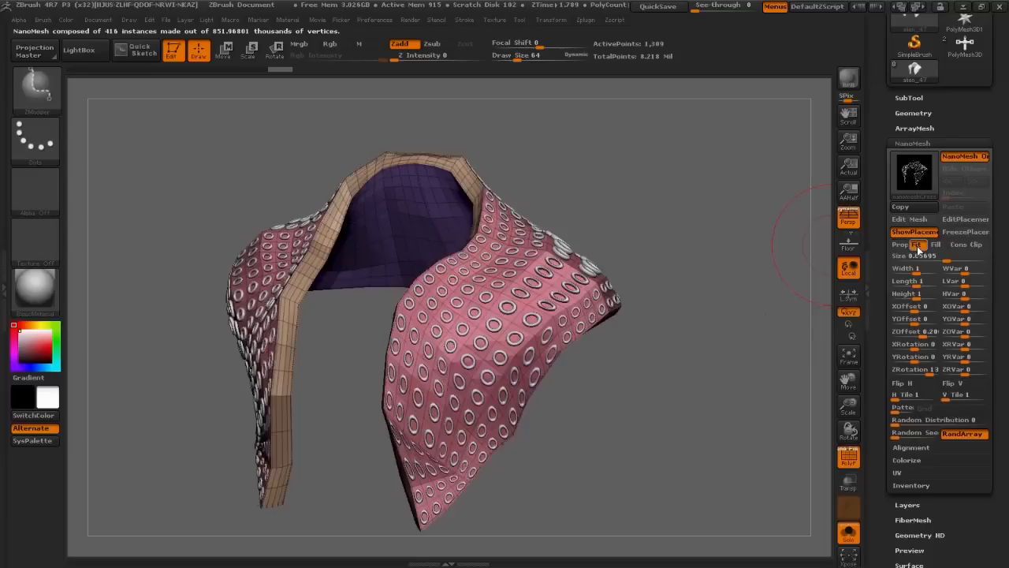
left_click(942, 246)
left_click(958, 245)
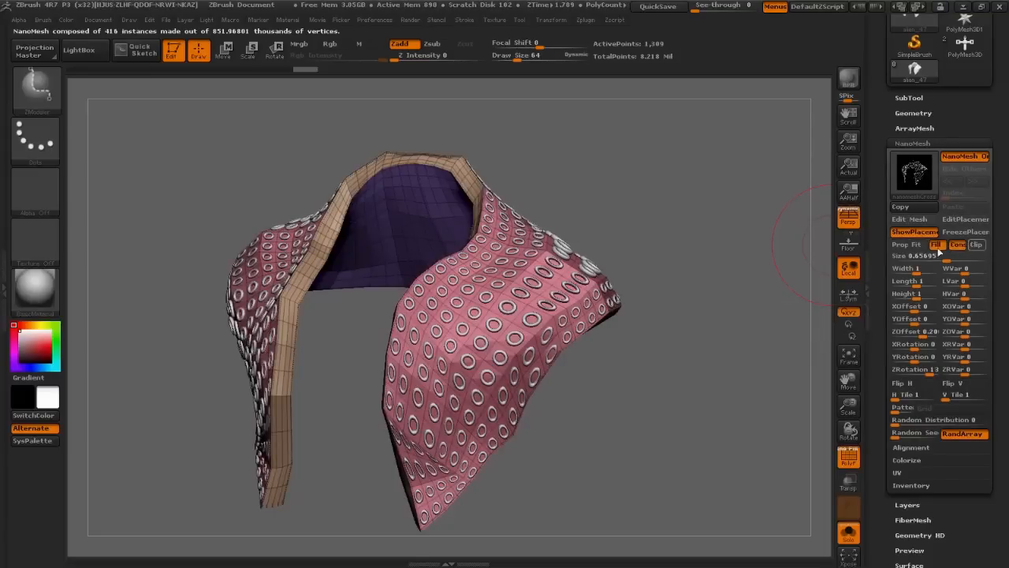
left_click(900, 245)
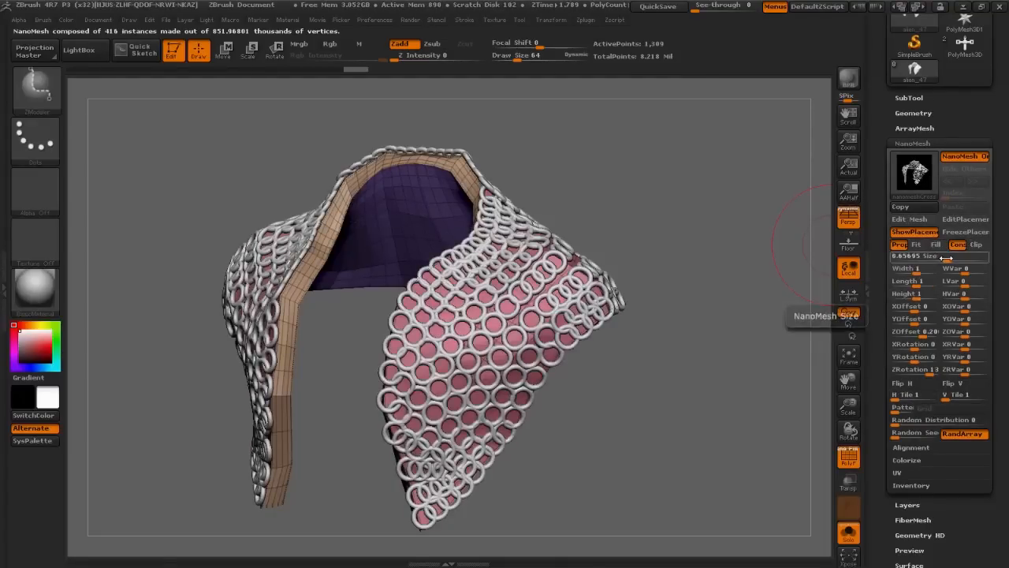
Step: Increase the ring NanoMesh size to about 0.724 and lower its ZOffset to nearly 0
mouse_move(946, 258)
left_mouse_down()
mouse_move(954, 262)
mouse_move(929, 269)
left_mouse_up()
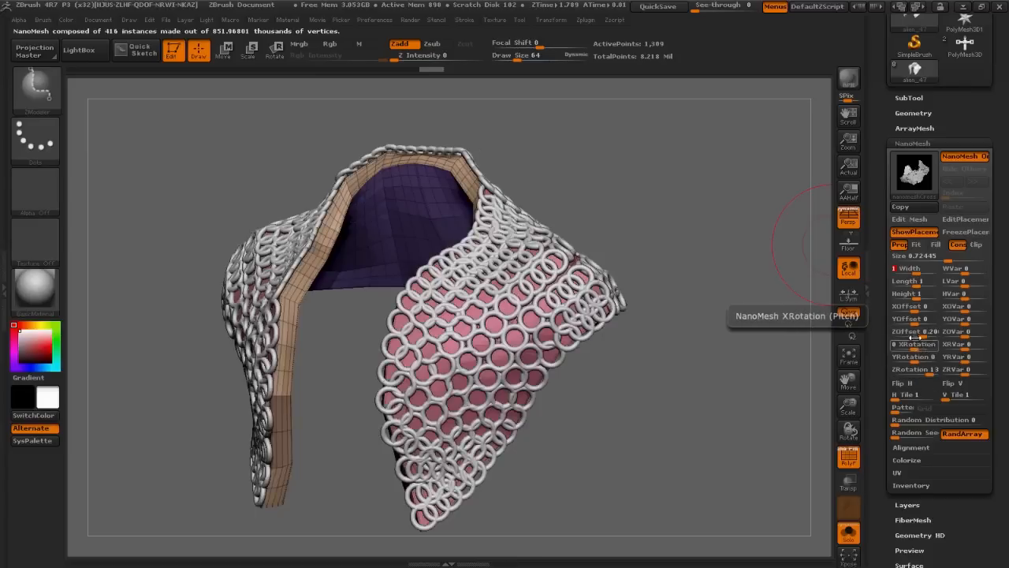
left_click_drag(924, 332, 914, 345)
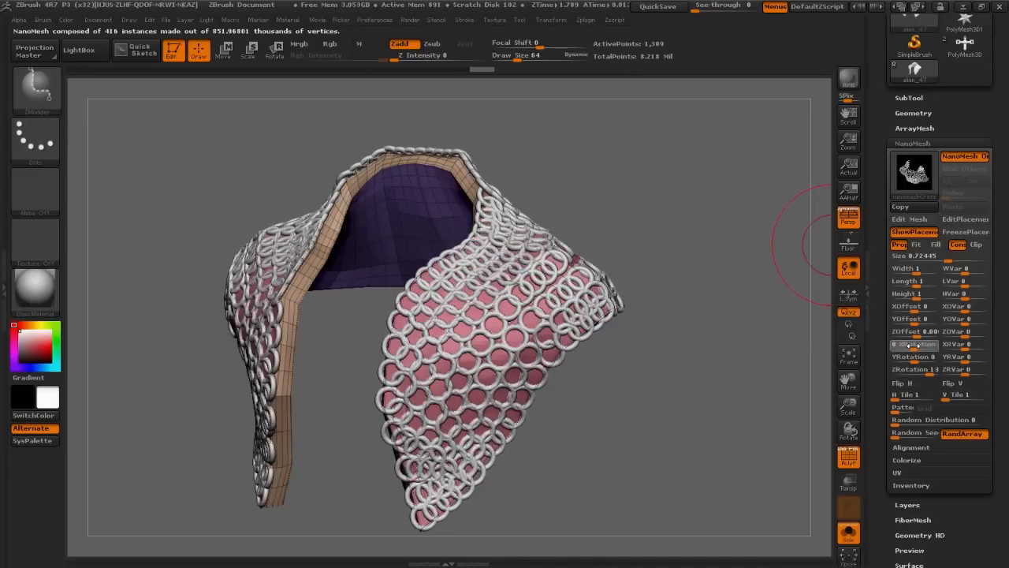
left_click(922, 370)
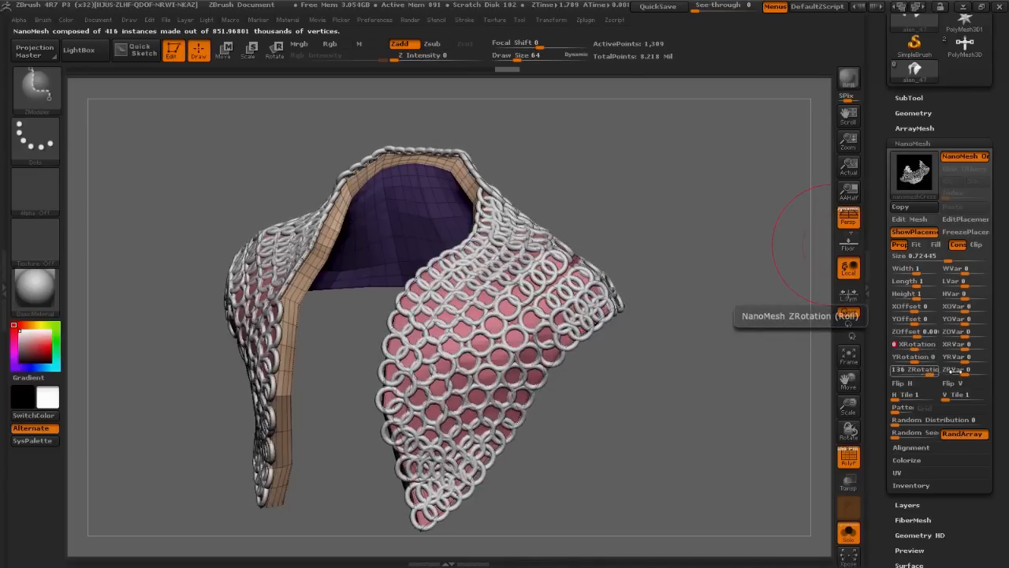
left_click(956, 369)
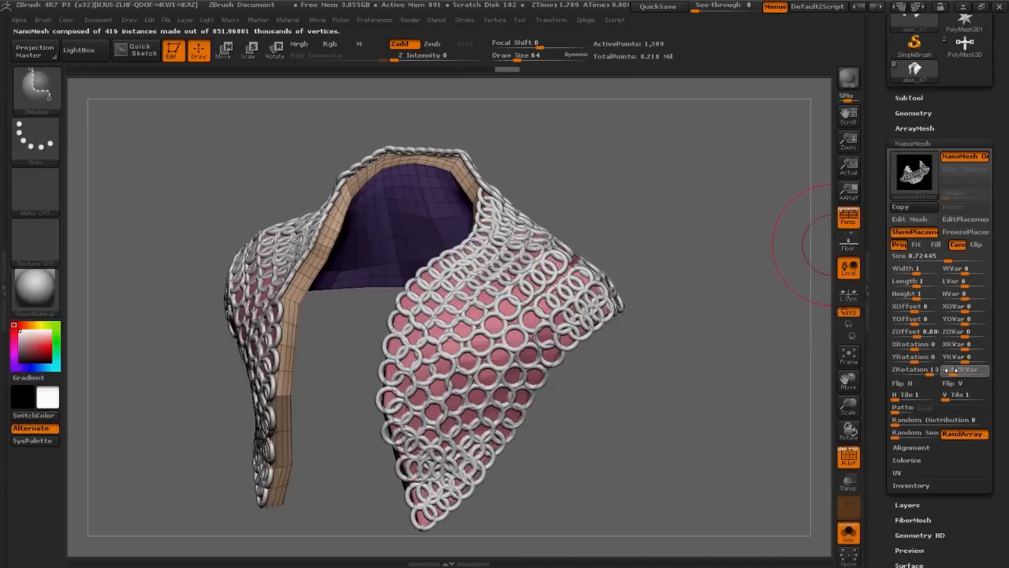
left_click_drag(963, 368, 964, 366)
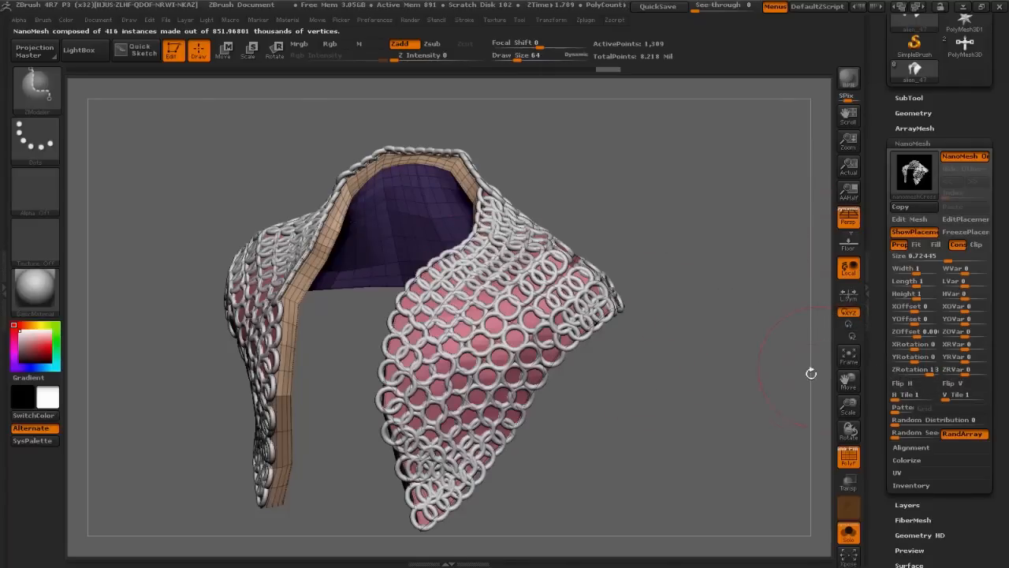
mouse_move(896, 394)
left_mouse_down()
mouse_move(906, 396)
mouse_move(889, 389)
left_mouse_up()
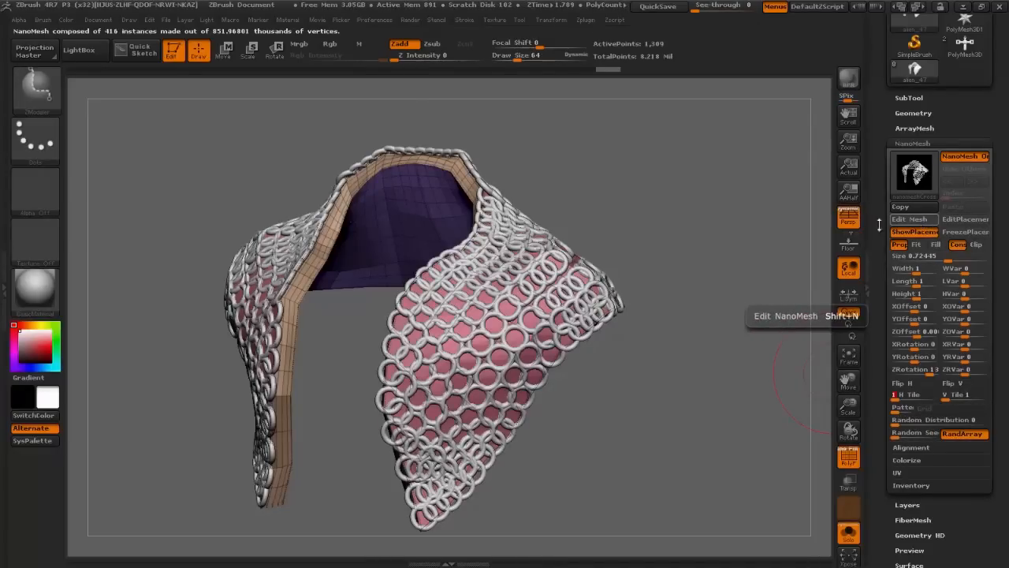
Step: Freeze the ring placement and insert the PolyMesh3D connector NanoMesh across the vest's outer surface at a size of about 0.62
left_click_drag(792, 228, 815, 229)
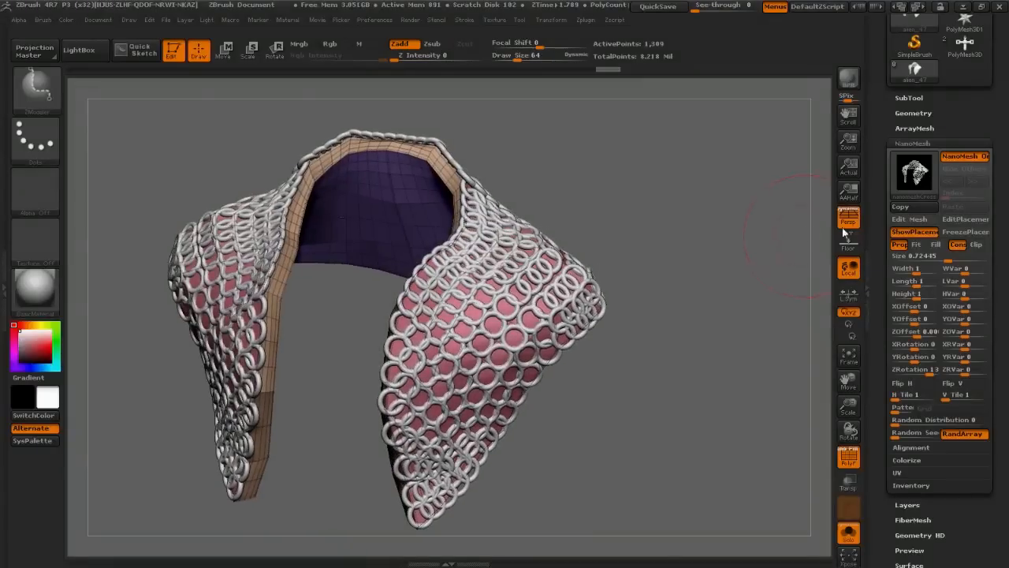
left_click(965, 235)
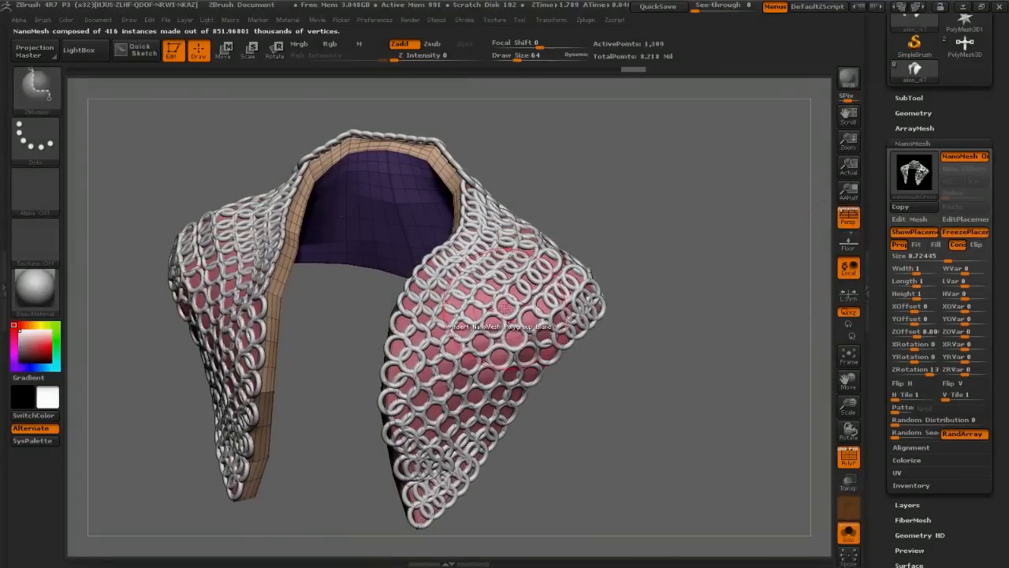
key("m")
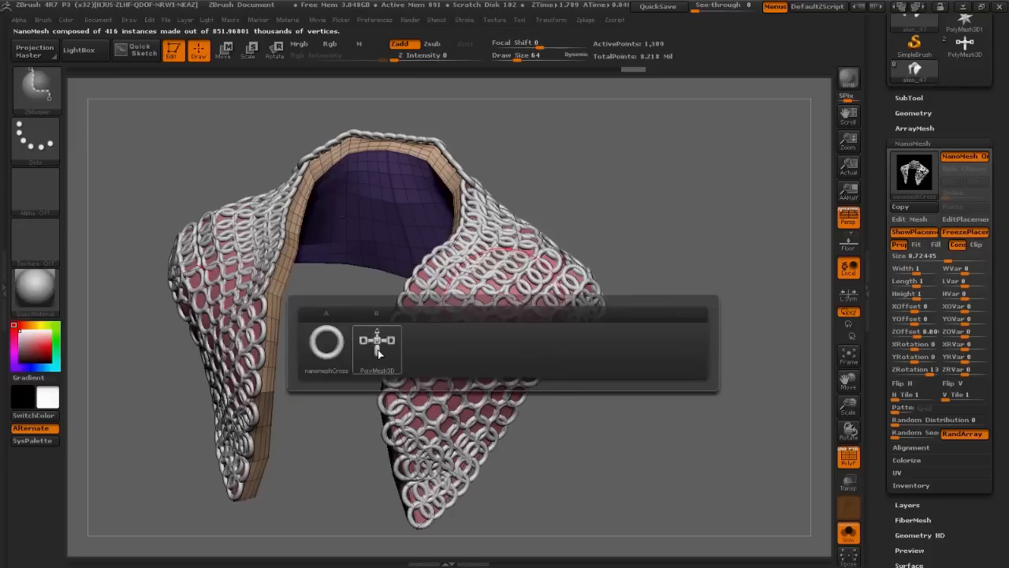
left_click(378, 352)
left_click_drag(664, 209, 682, 266, "alt")
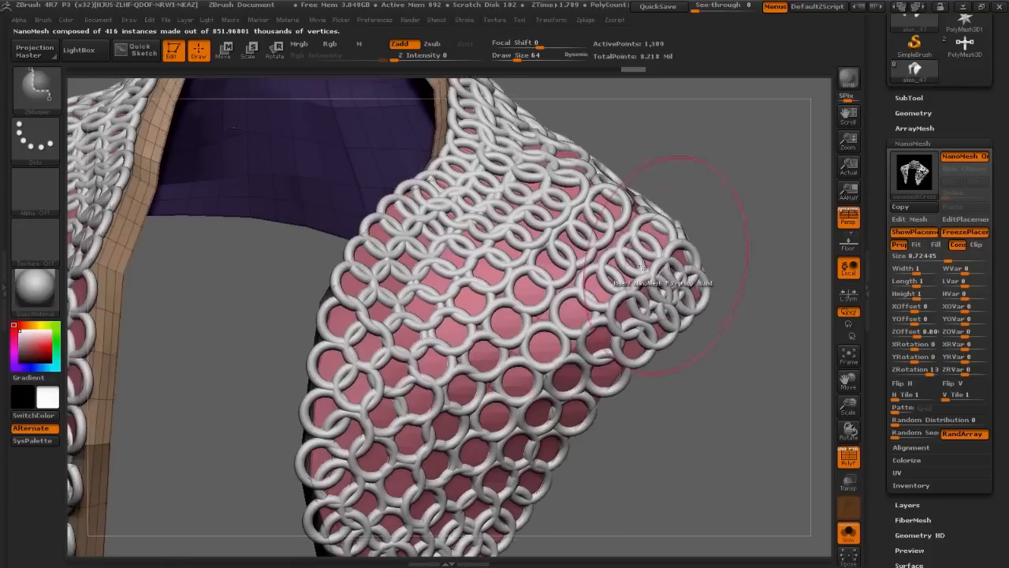
left_click(525, 305)
left_click_drag(525, 305, 530, 319)
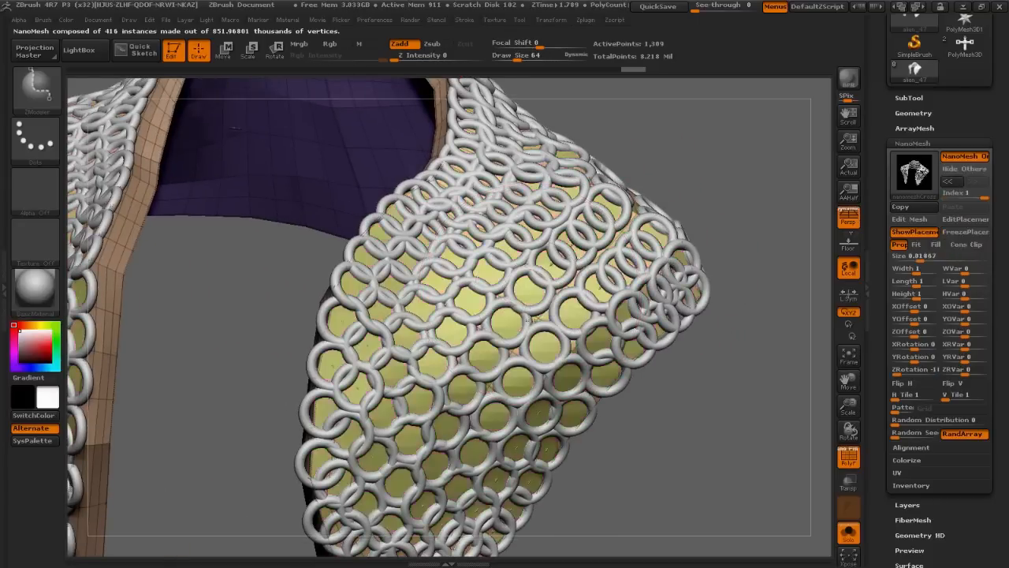
left_click_drag(540, 354, 556, 564)
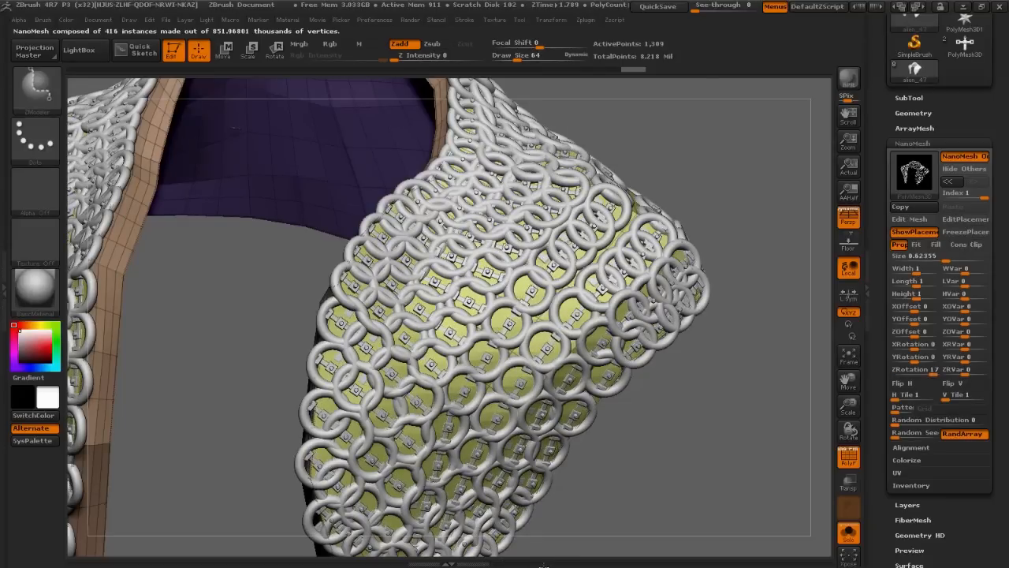
left_click_drag(576, 514, 574, 504)
Step: Raise the connector NanoMesh's ZOffset to about 0.04 and freeze its placement
mouse_move(646, 398)
left_mouse_down()
mouse_move(768, 331)
mouse_move(668, 260)
mouse_move(430, 288)
left_mouse_up()
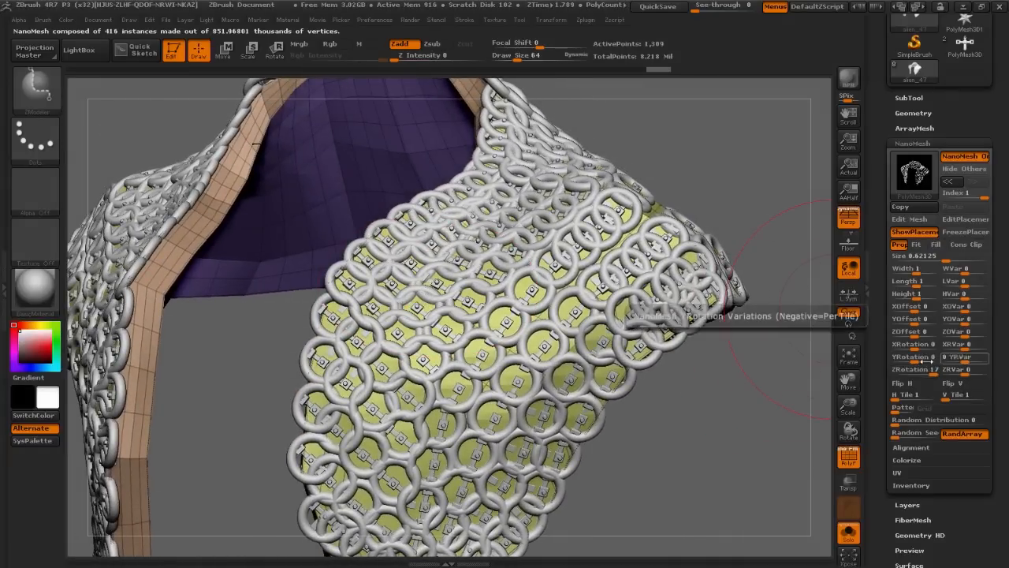
mouse_move(914, 324)
left_mouse_down()
mouse_move(927, 324)
mouse_move(915, 324)
mouse_move(920, 331)
left_mouse_up()
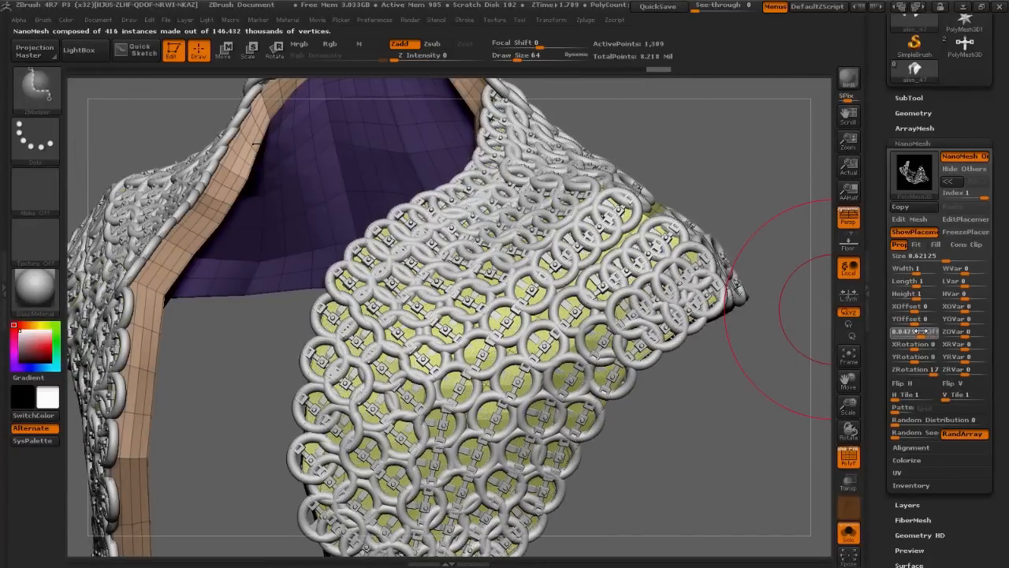
left_click_drag(777, 331, 727, 271)
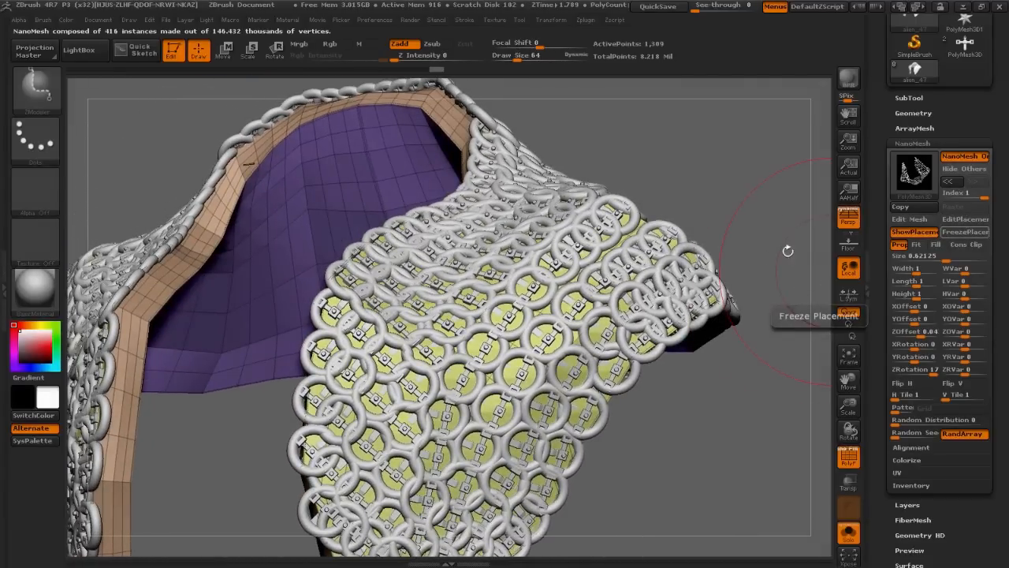
mouse_move(759, 303)
left_mouse_down("alt")
mouse_move(734, 246)
mouse_move(749, 272)
mouse_move(664, 228)
mouse_move(731, 226)
mouse_move(635, 224)
left_mouse_up("alt")
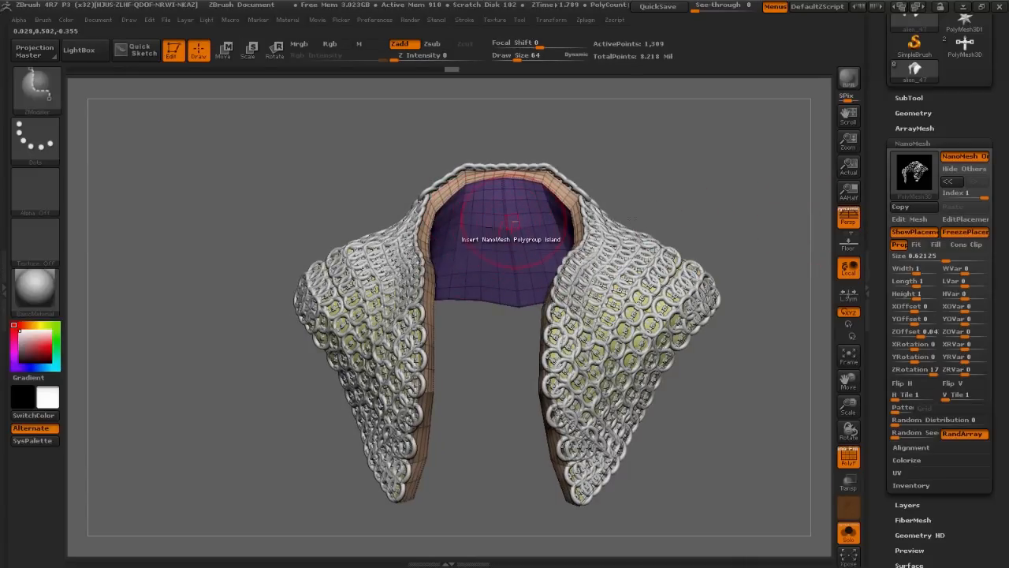
Step: Convert the ring and connector NanoMeshes to real geometry with Convert BPR To Geo and turn off the polyframe display
left_click(916, 115)
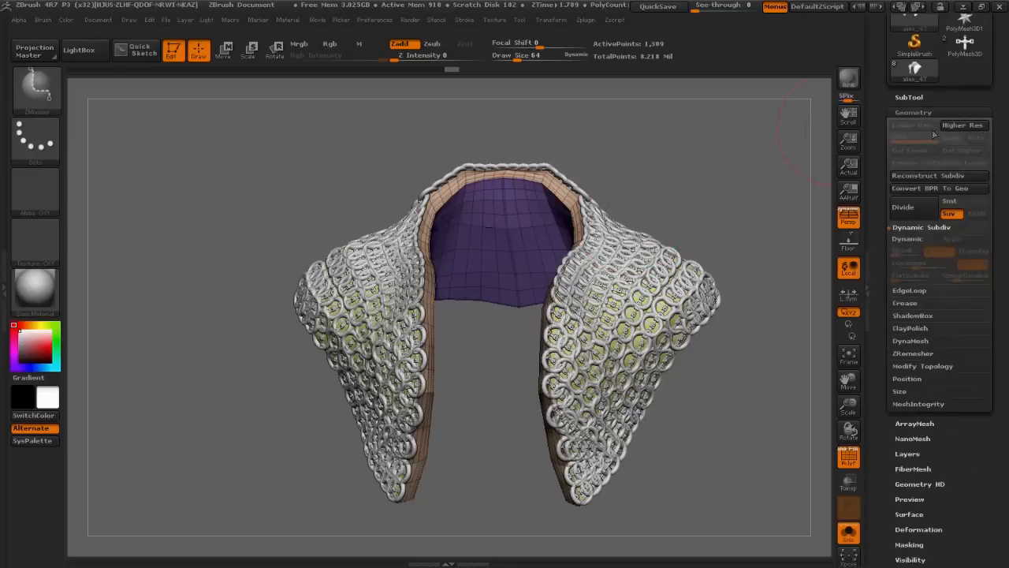
left_click(914, 367)
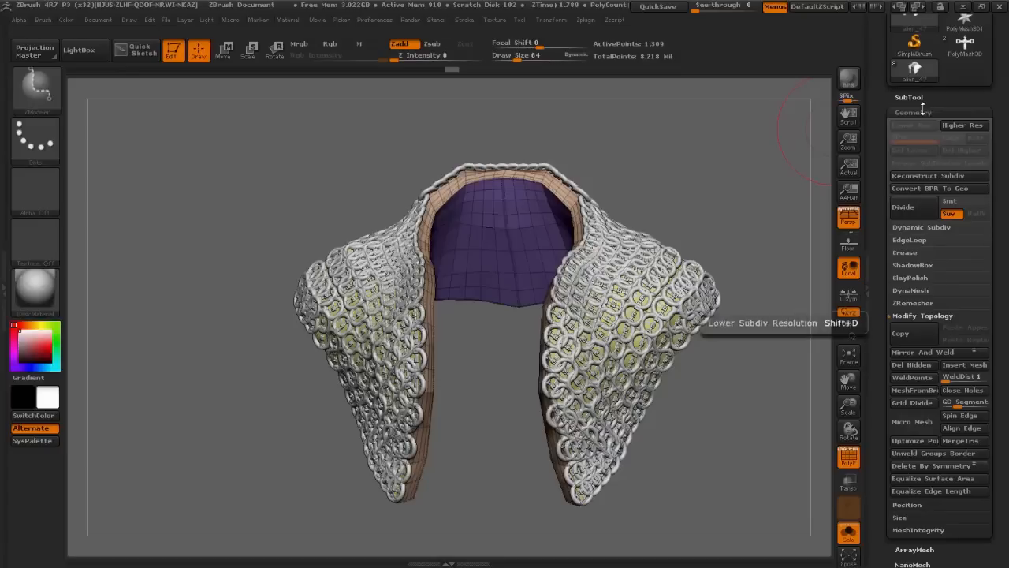
left_click(931, 188)
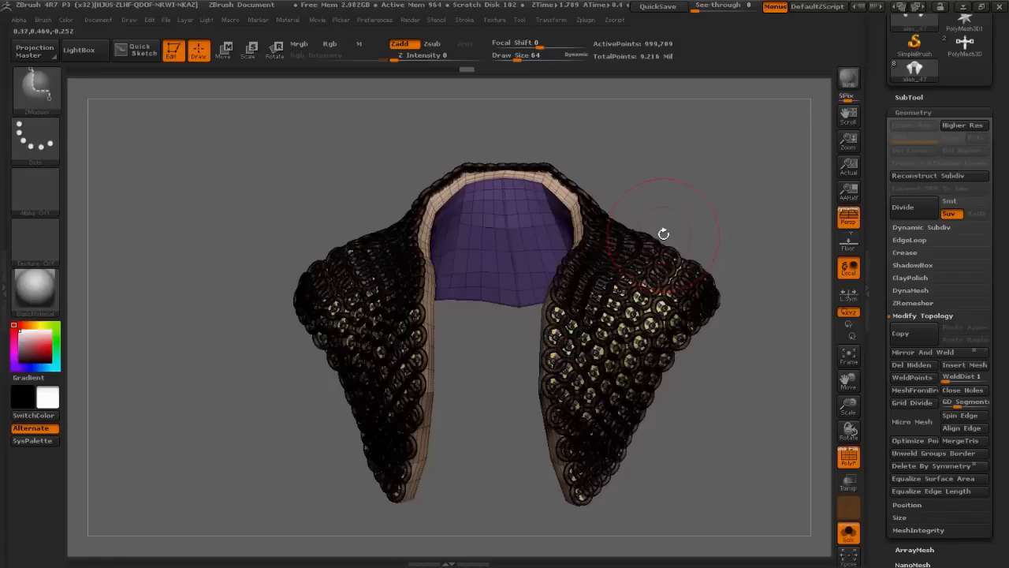
key("shift+f")
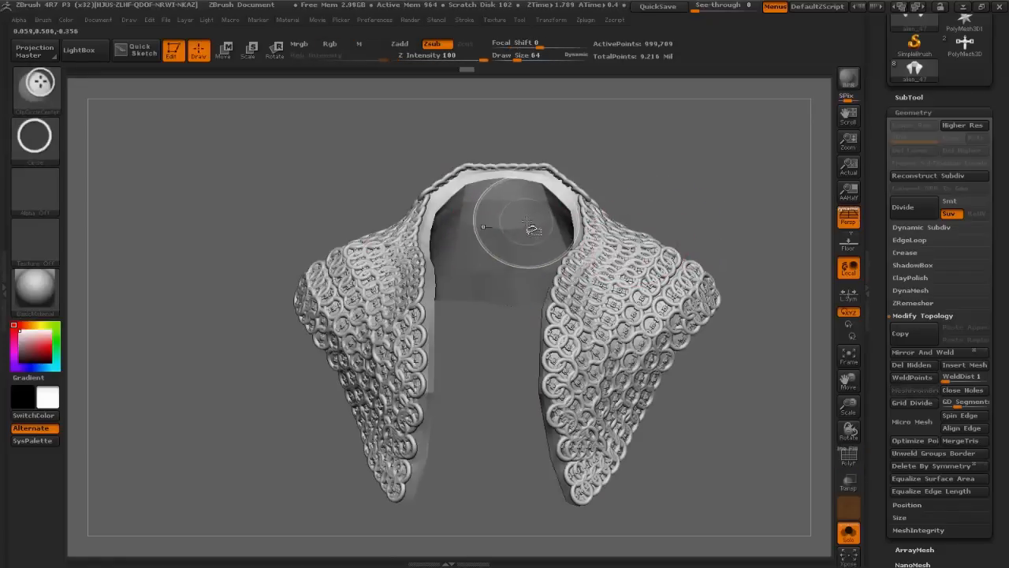
Step: Hide the vest's inner surface, border strip and outer base surface so only the rings and connectors show
key("ctrl+z")
key("ctrl+shift+z")
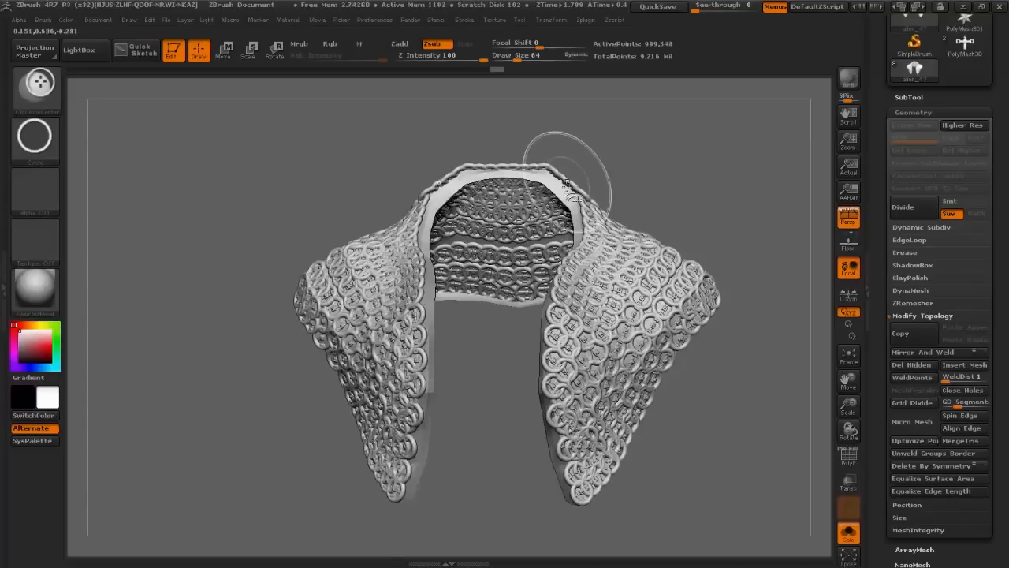
key("ctrl+shift+z")
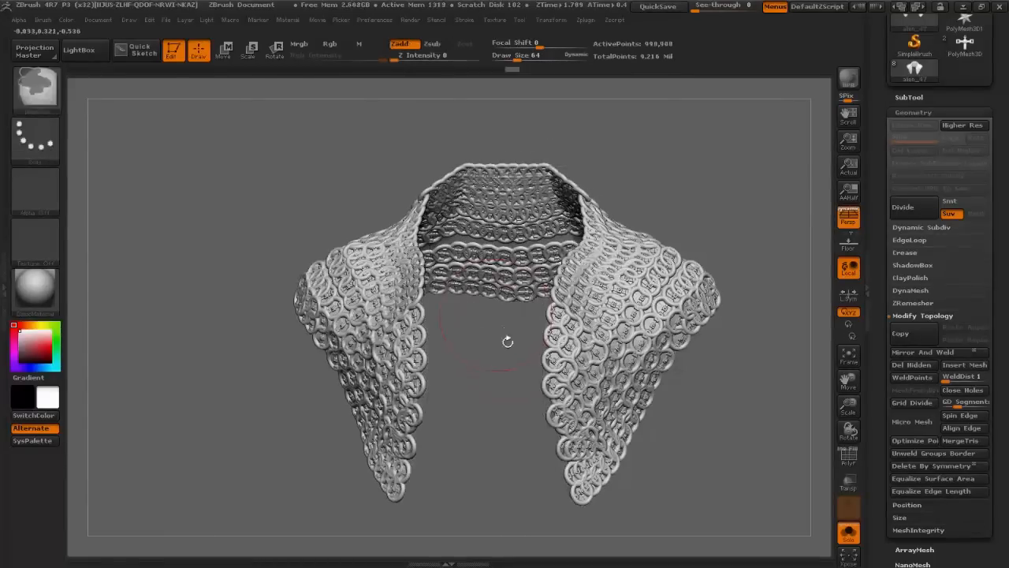
left_click_drag(544, 296, 552, 307, "alt")
mouse_move(551, 308)
right_mouse_down("ctrl")
mouse_move(566, 365)
mouse_move(562, 330)
right_mouse_up("ctrl")
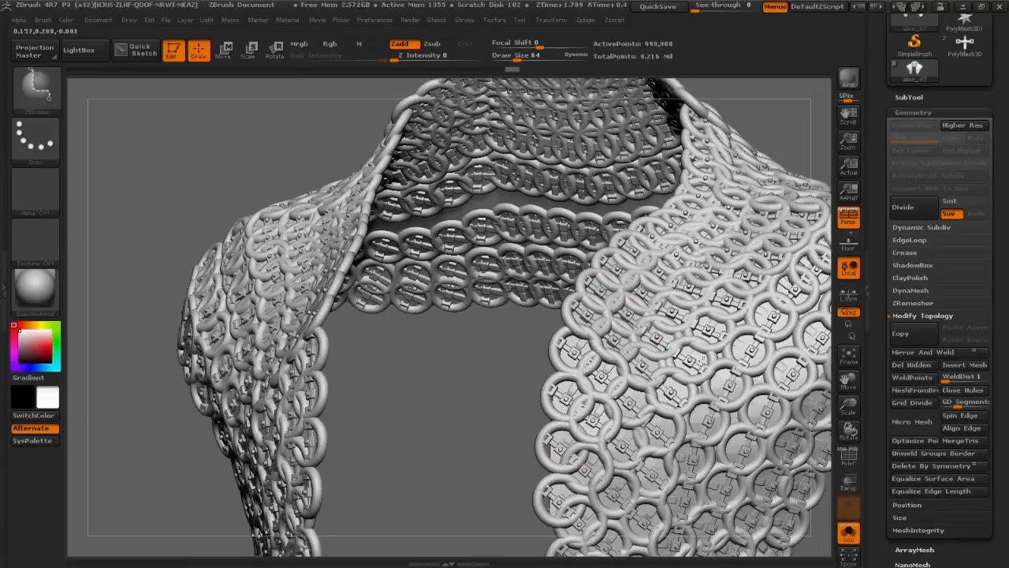
key("ctrl+shift")
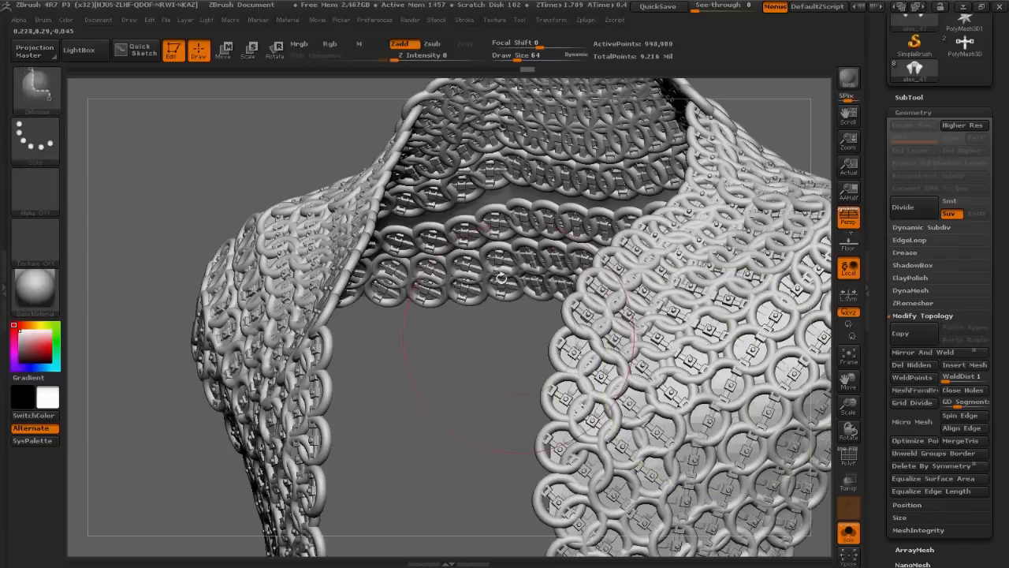
left_click(514, 189, "ctrl+shift")
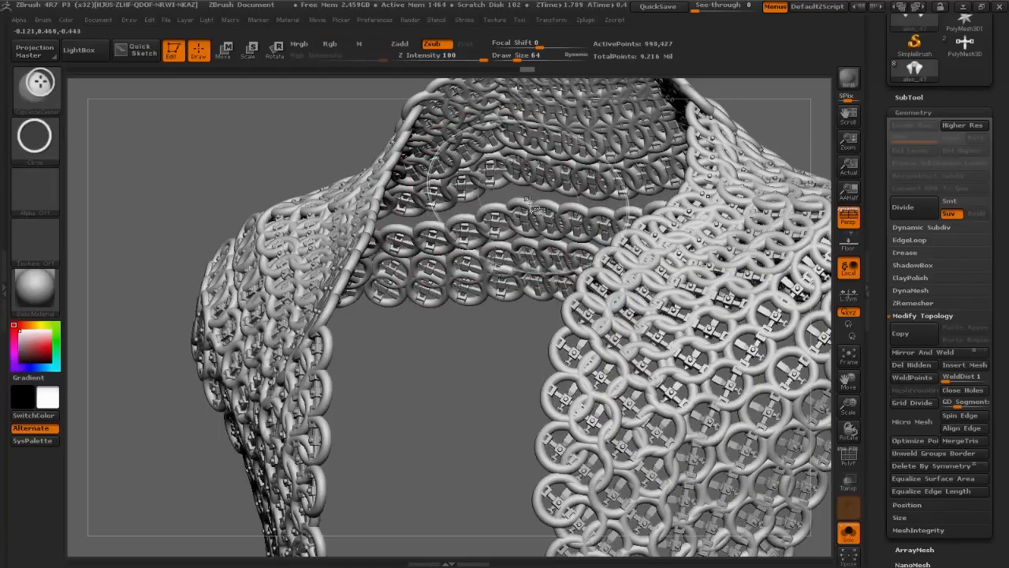
Step: Delete the hidden vest surfaces and turn off Solo mode to bring back the whole alien
left_click_drag(442, 315, 425, 236, "alt")
left_click_drag(339, 265, 441, 265)
mouse_move(693, 268)
left_mouse_down()
mouse_move(454, 272)
mouse_move(468, 274)
left_mouse_up()
left_click_drag(662, 315, 686, 394, "alt")
left_click_drag(710, 299, 796, 203)
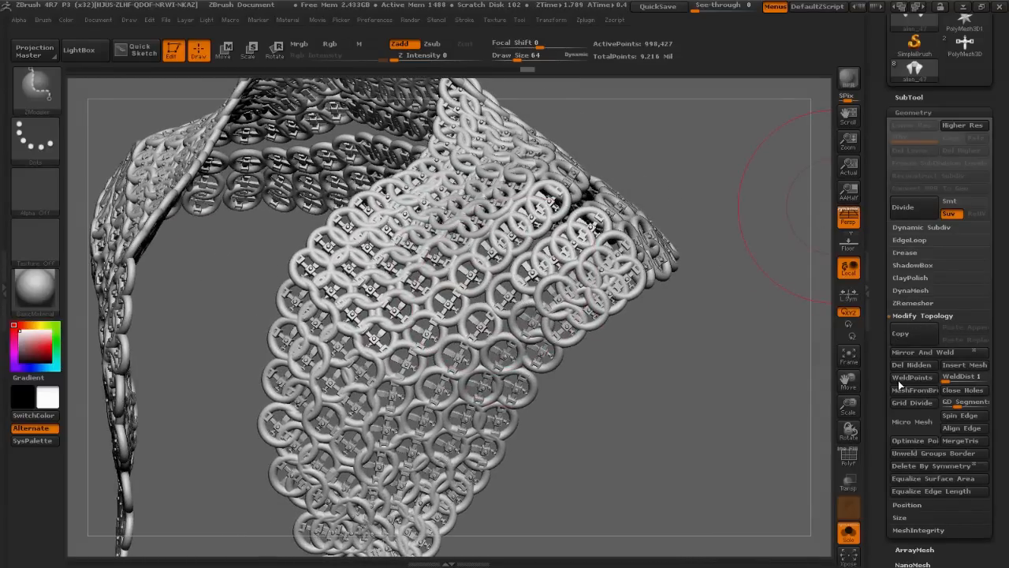
left_click(918, 371)
left_click_drag(689, 459, 560, 346, "alt")
left_click(848, 533)
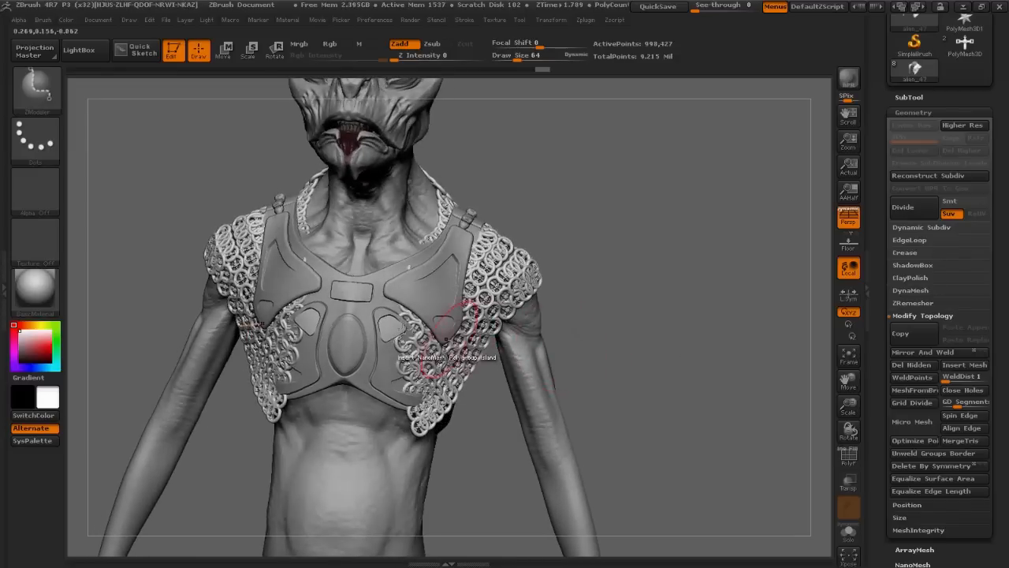
Step: Pull the chainmail outward over the chest armour and shoulders with the Move brush at a draw size of 162
key("b")
key("m")
key("v")
key("space")
mouse_move(398, 327)
left_mouse_down()
mouse_move(459, 326)
mouse_move(460, 337)
mouse_move(433, 350)
mouse_move(415, 335)
mouse_move(410, 355)
mouse_move(414, 296)
left_mouse_up()
mouse_move(415, 297)
left_mouse_down()
mouse_move(442, 263)
mouse_move(464, 255)
mouse_move(463, 224)
left_mouse_up()
left_click_drag(646, 233, 721, 237)
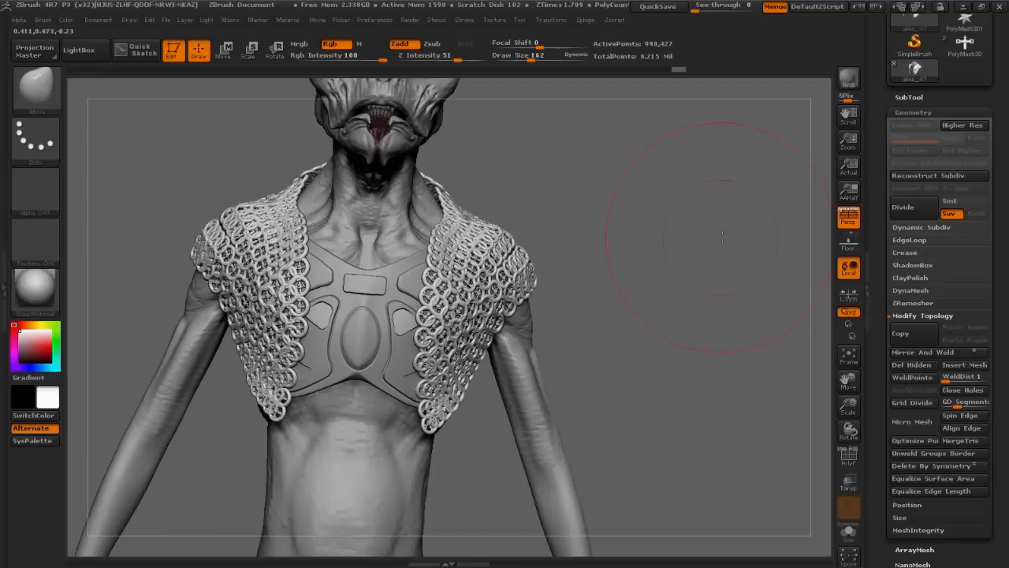
Step: Show the alien_36 vest subtool and make it the active subtool
left_click(907, 97)
left_click(981, 136)
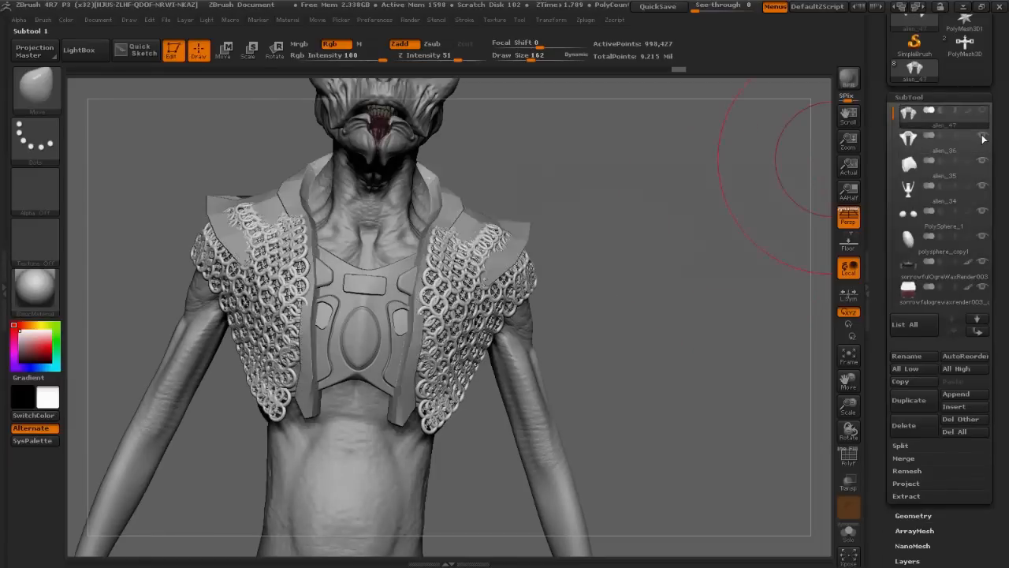
left_click(512, 252, "alt")
Step: Show the chainmail alongside the vest and pull the vest's front and shoulders out over it with the Move brush at draw size 250
key("space")
left_click_drag(444, 279, 462, 279)
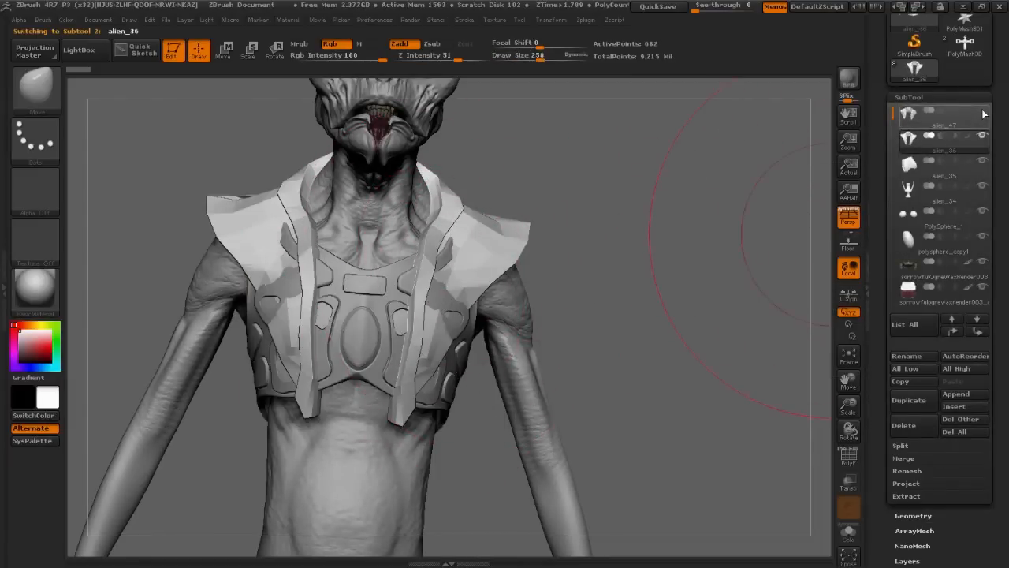
left_click(983, 112)
mouse_move(451, 298)
left_mouse_down()
mouse_move(473, 294)
mouse_move(481, 267)
left_mouse_up()
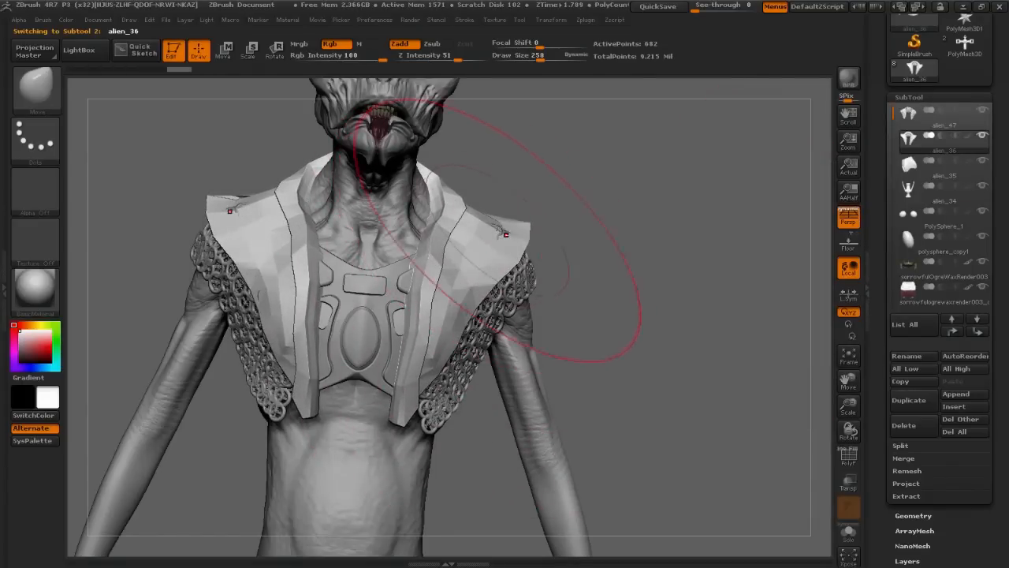
mouse_move(628, 244)
left_mouse_down()
mouse_move(602, 228)
mouse_move(667, 297)
left_mouse_up()
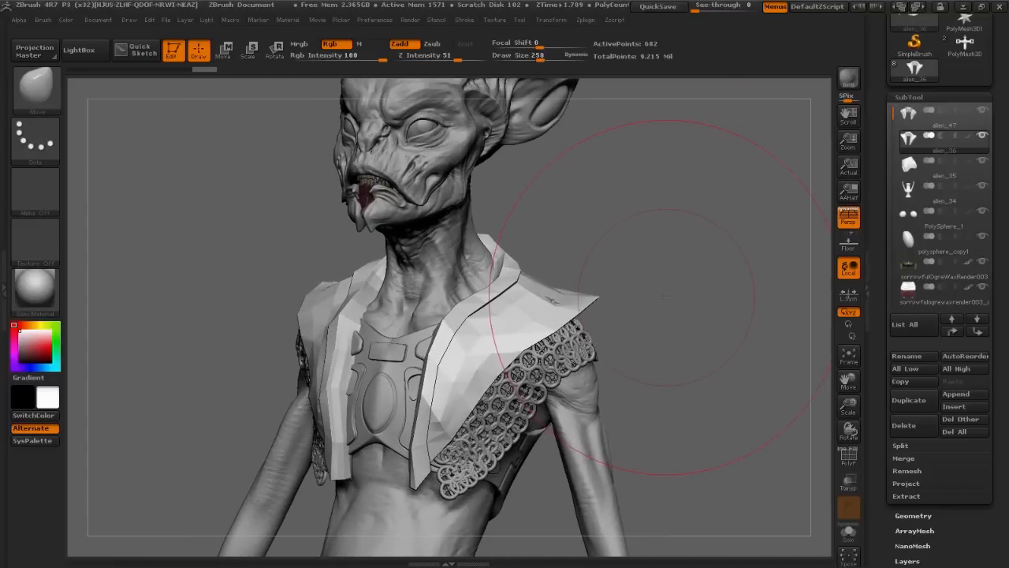